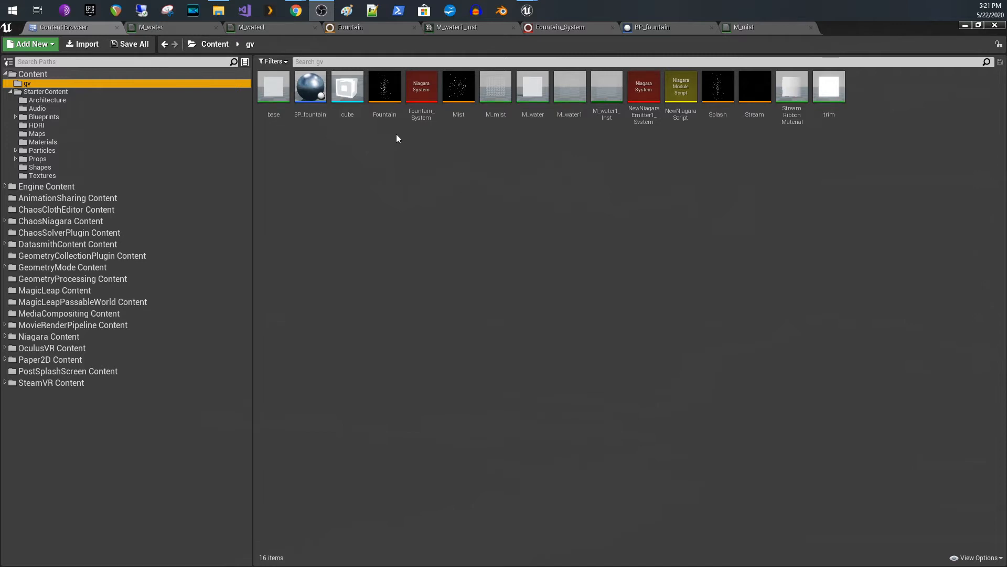
# Step: Open the Fountain emitter from the gv content folder to examine its module stack
pyautogui.doubleClick(387, 98)
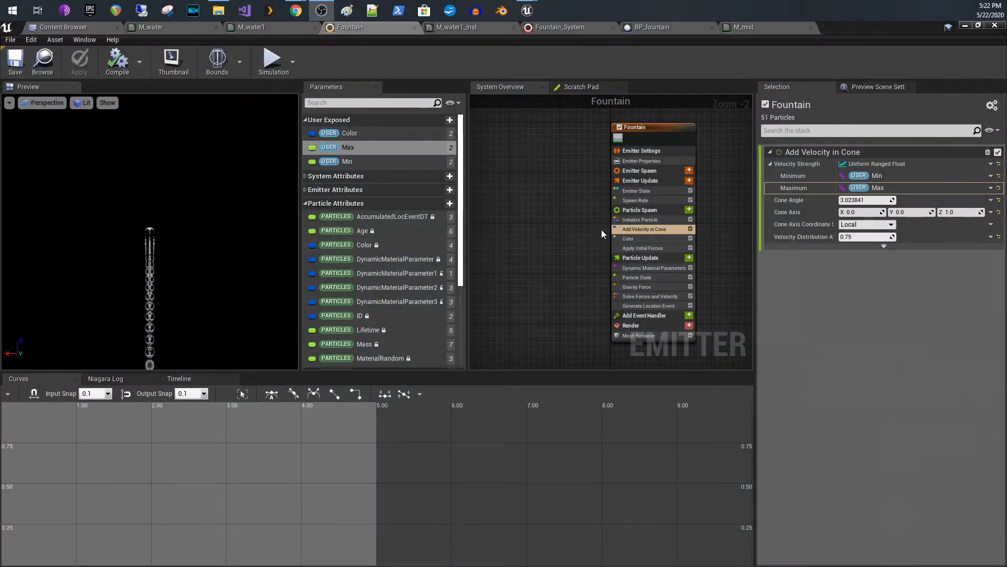
pyautogui.scroll(2, 601, 252)
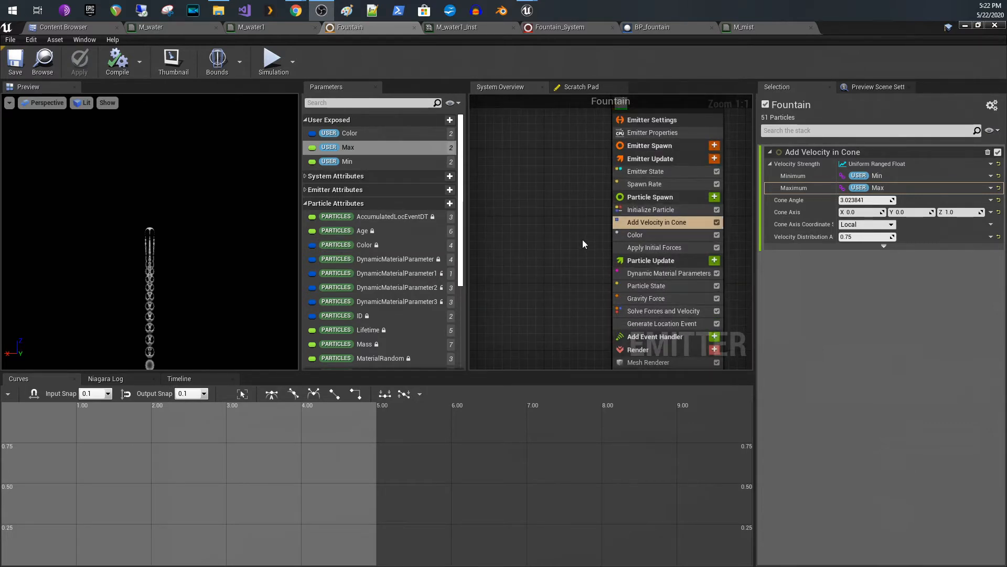
pyautogui.moveTo(591, 231); pyautogui.dragTo(514, 234, button='right')
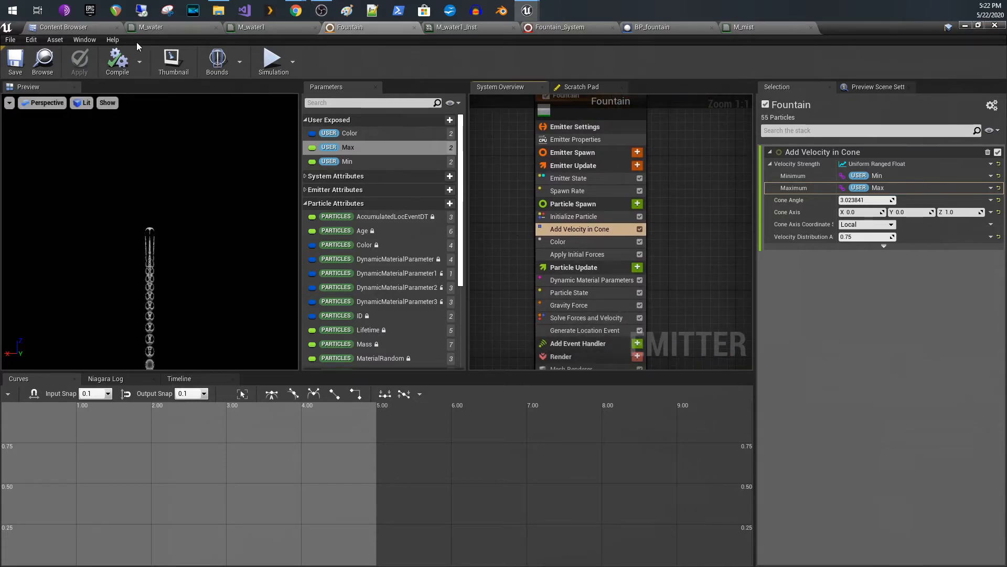
pyautogui.click(115, 32)
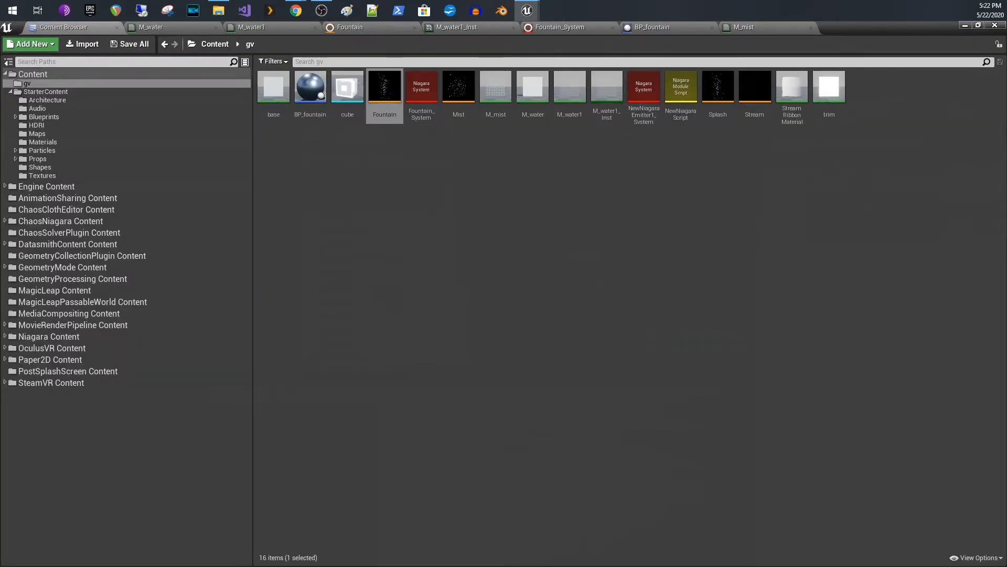
pyautogui.rightClick(457, 212)
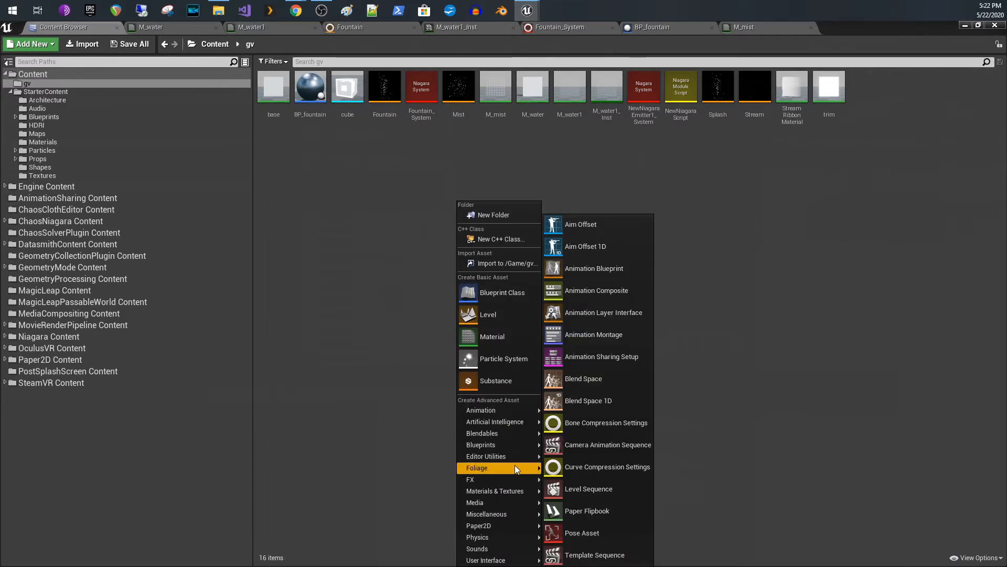
pyautogui.moveTo(511, 479)
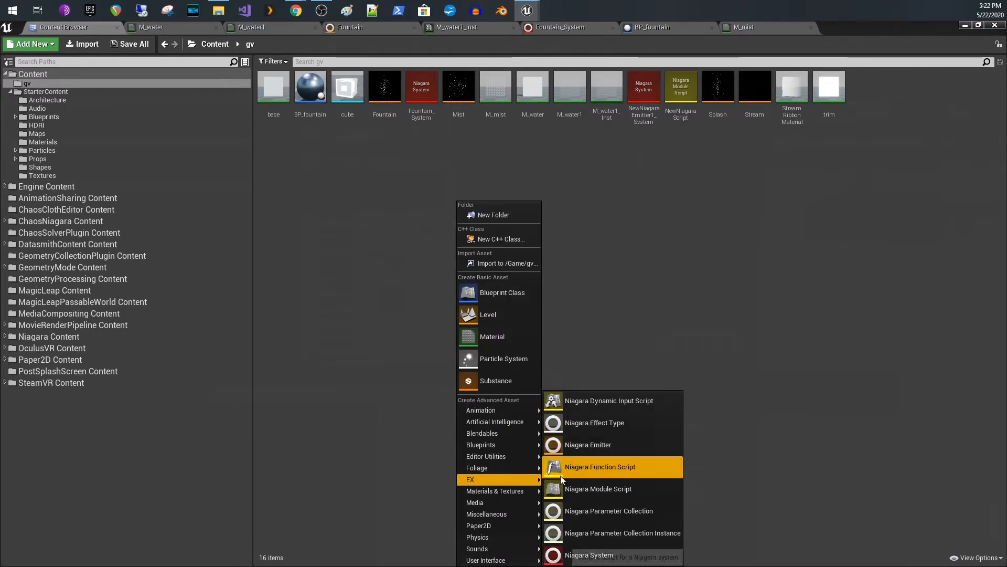
pyautogui.click(600, 455)
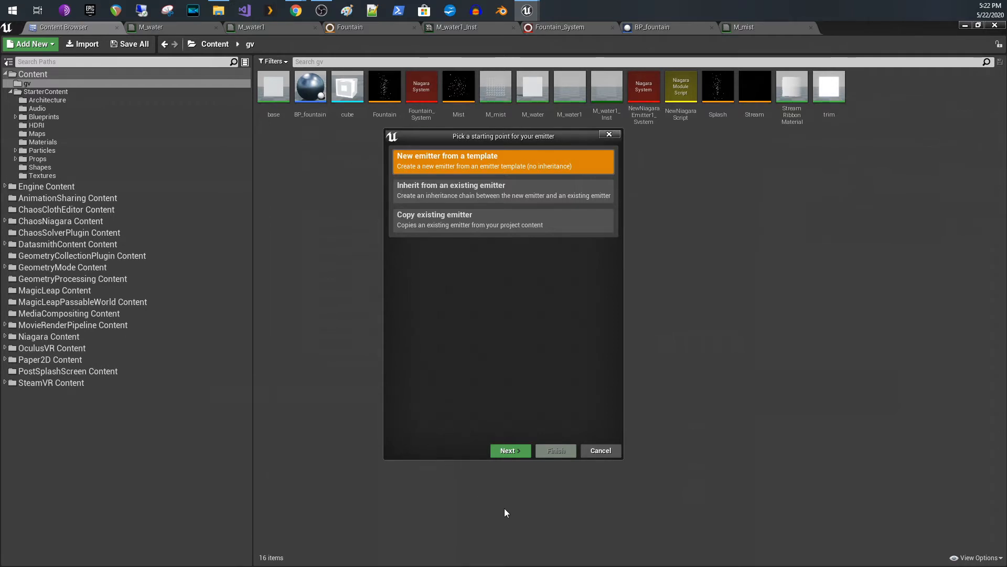
pyautogui.click(508, 450)
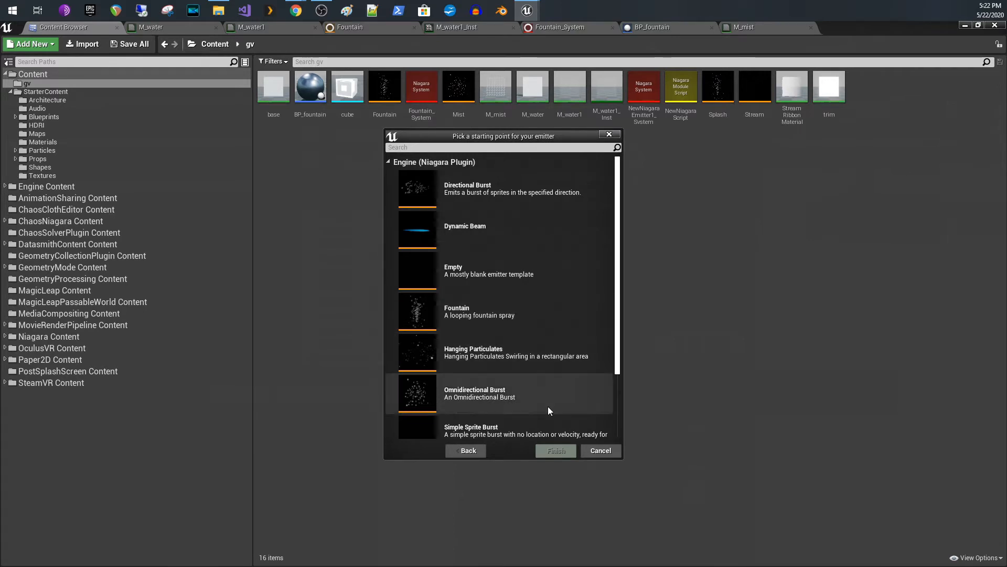
pyautogui.click(600, 451)
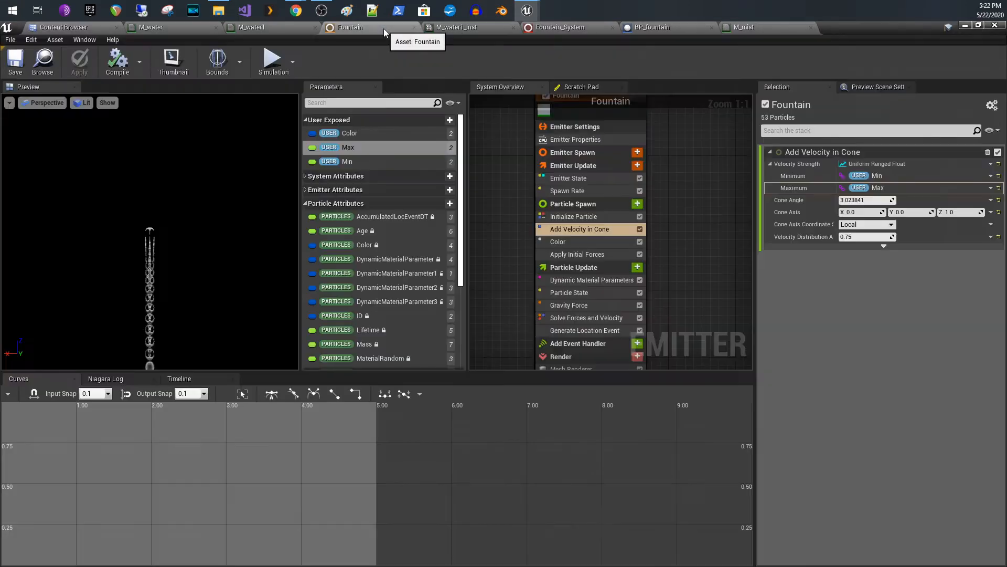
# Step: Return to the Fountain emitter and review its Emitter Properties, Emitter State and Spawn Rate settings
pyautogui.click(383, 29)
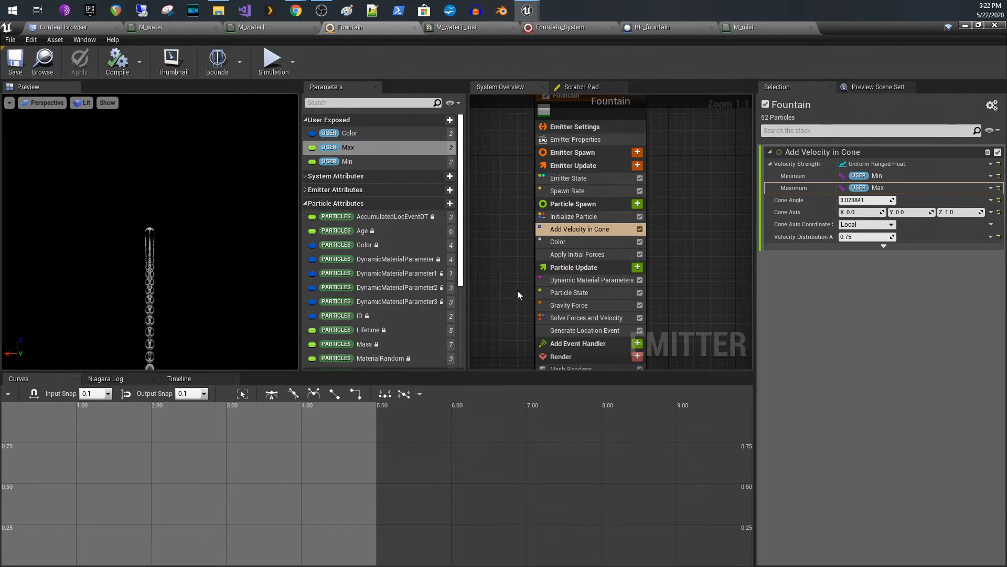
pyautogui.moveTo(575, 371); pyautogui.dragTo(587, 421)
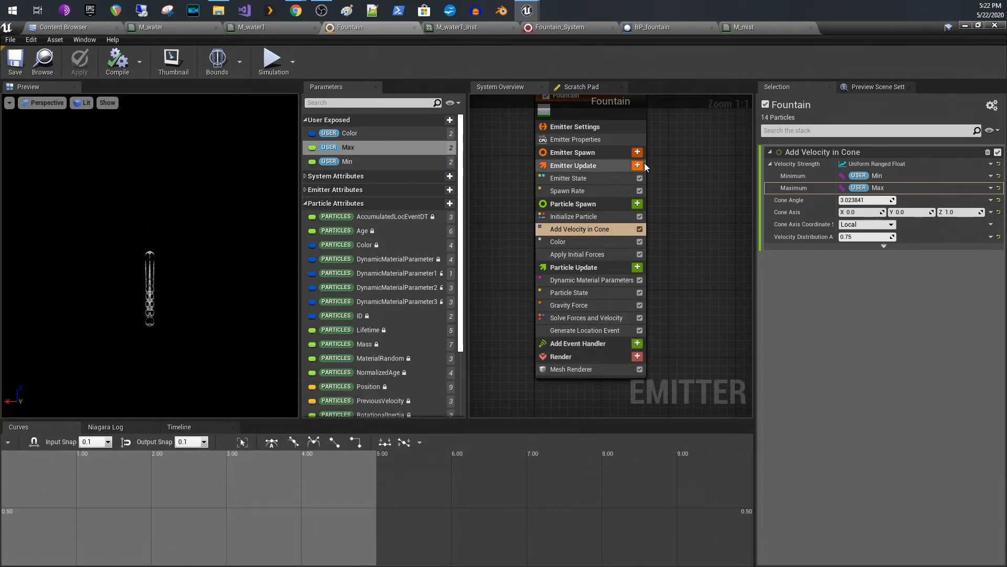
pyautogui.click(613, 140)
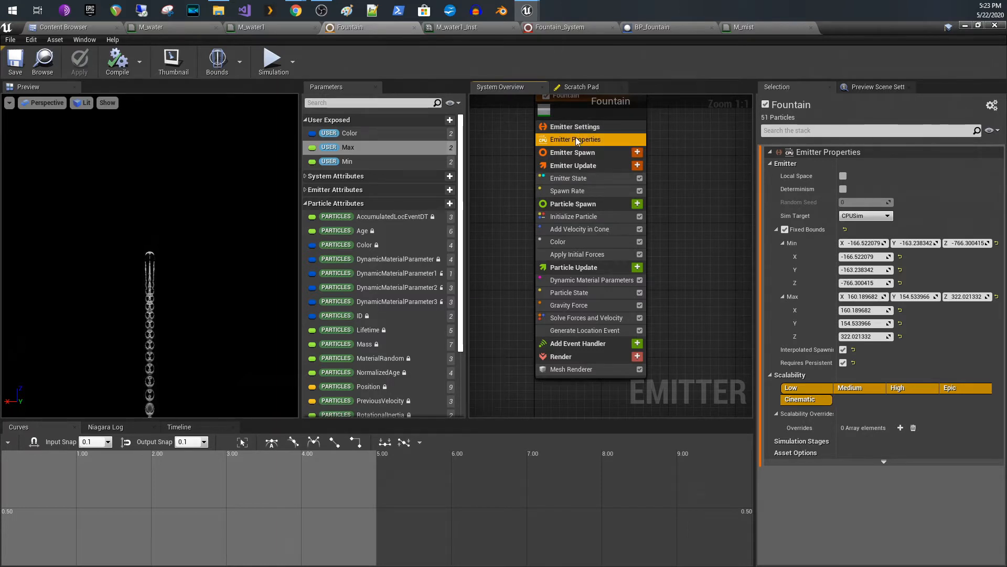
pyautogui.click(581, 179)
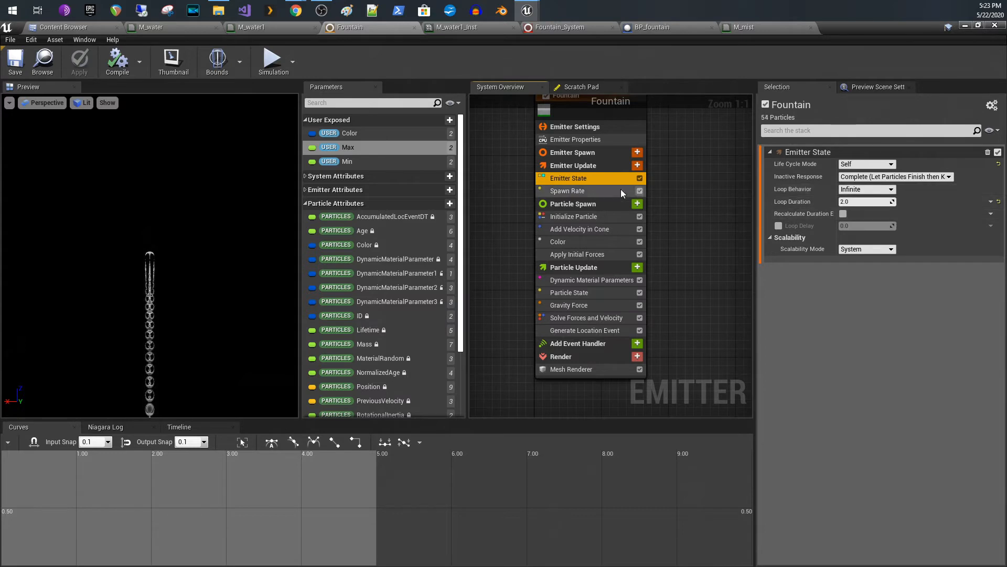
pyautogui.click(585, 191)
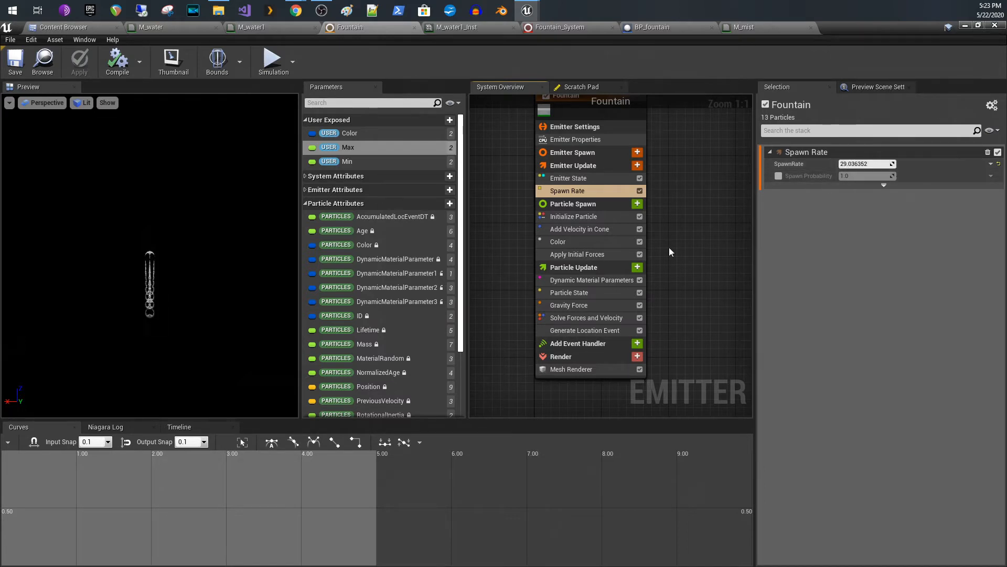
# Step: Examine the Initialize Particle settings and browse the dynamic inputs available for Mesh Scale, leaving the list without choosing one
pyautogui.click(608, 217)
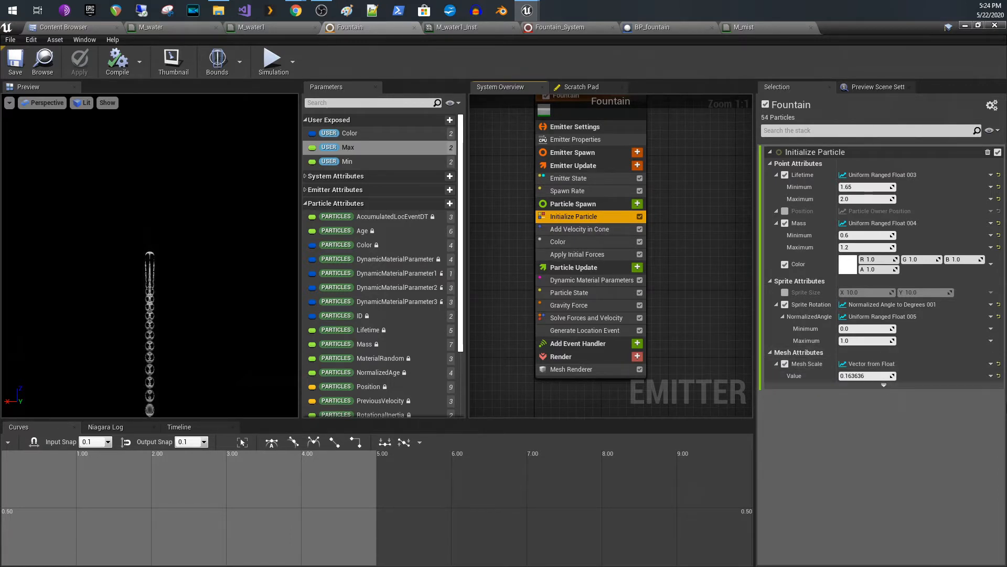
pyautogui.click(991, 364)
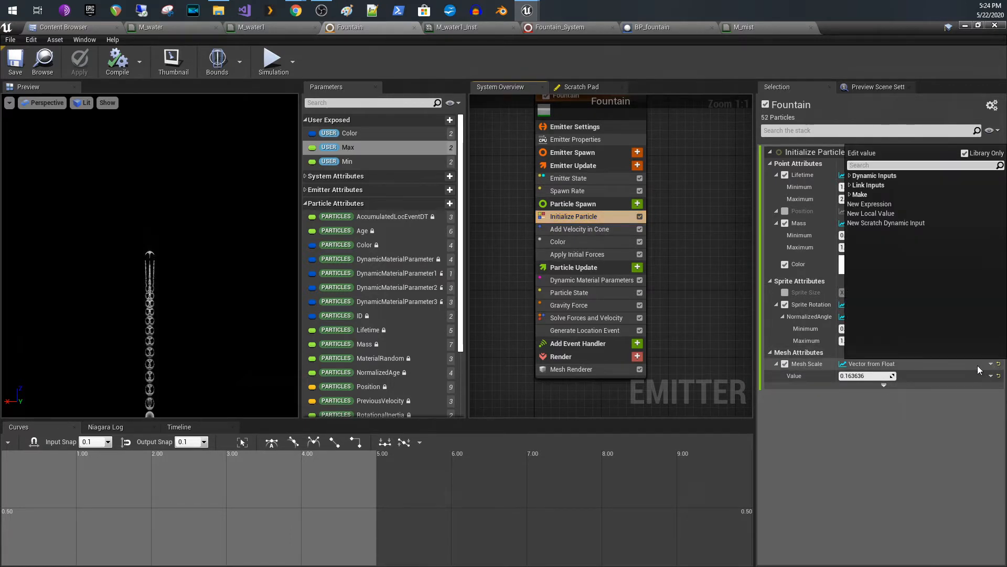
pyautogui.click(850, 176)
pyautogui.scroll(-6, 941, 324)
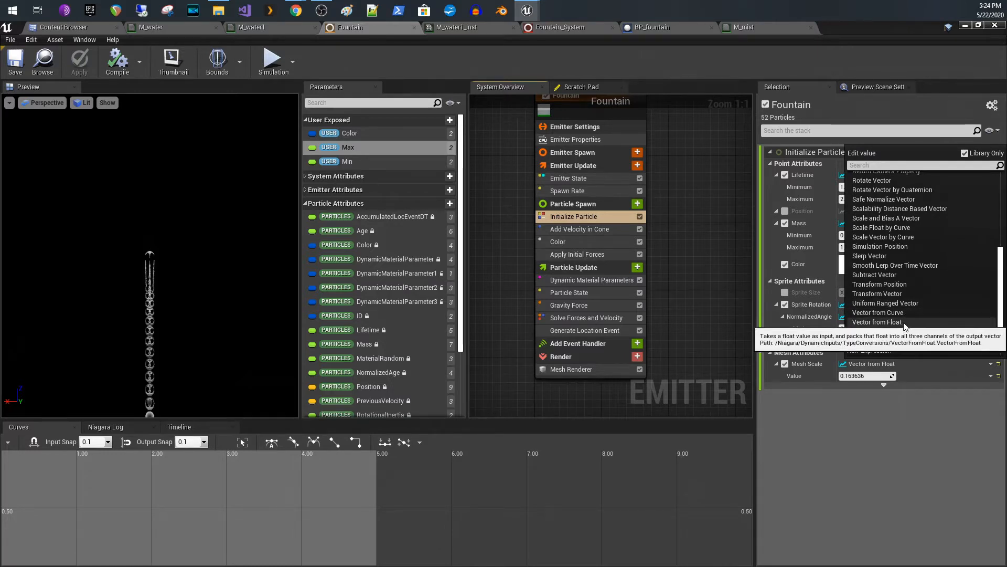
pyautogui.click(846, 417)
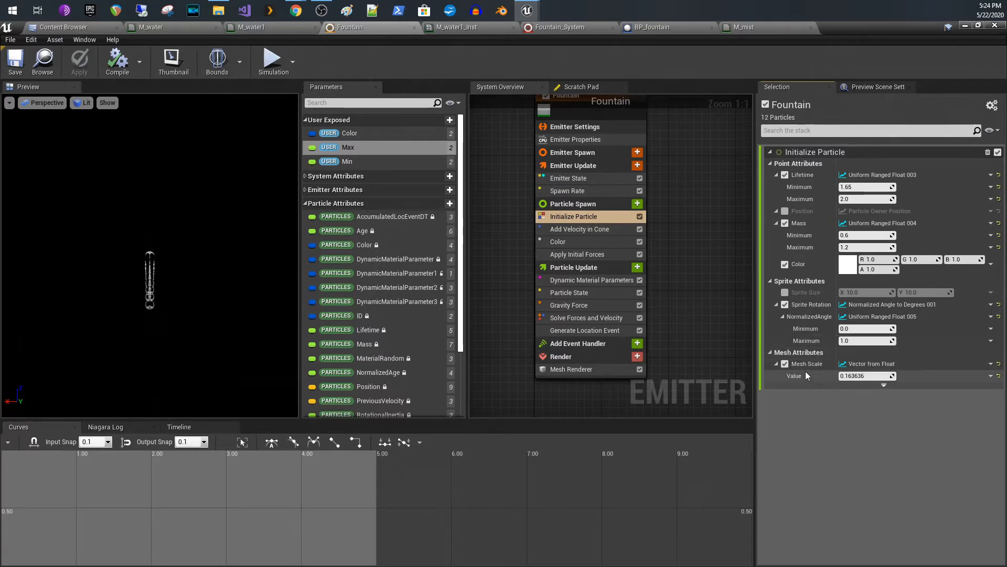
# Step: Examine the Add Velocity in Cone settings and browse the dynamic inputs available for Velocity Strength
pyautogui.click(614, 232)
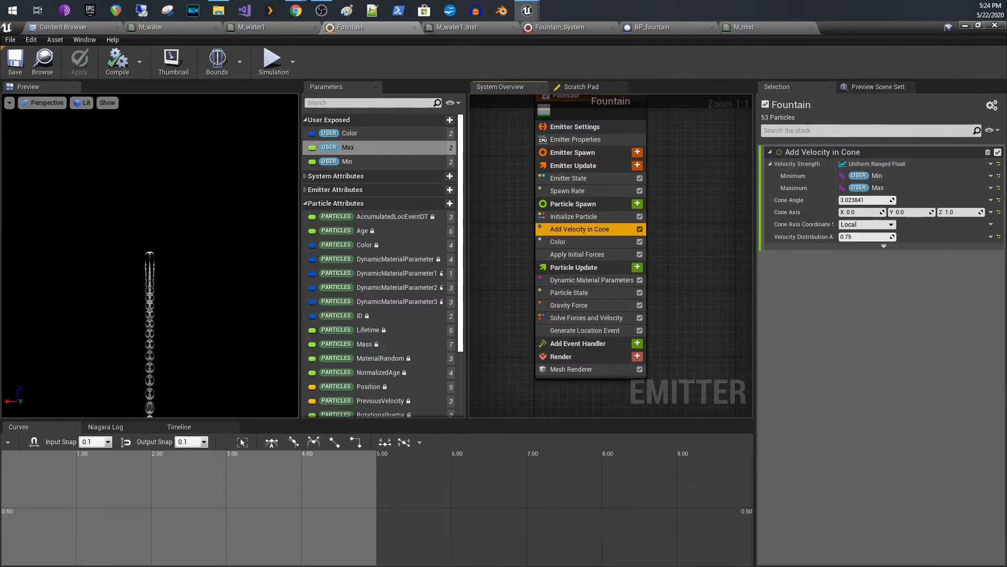
pyautogui.click(991, 164)
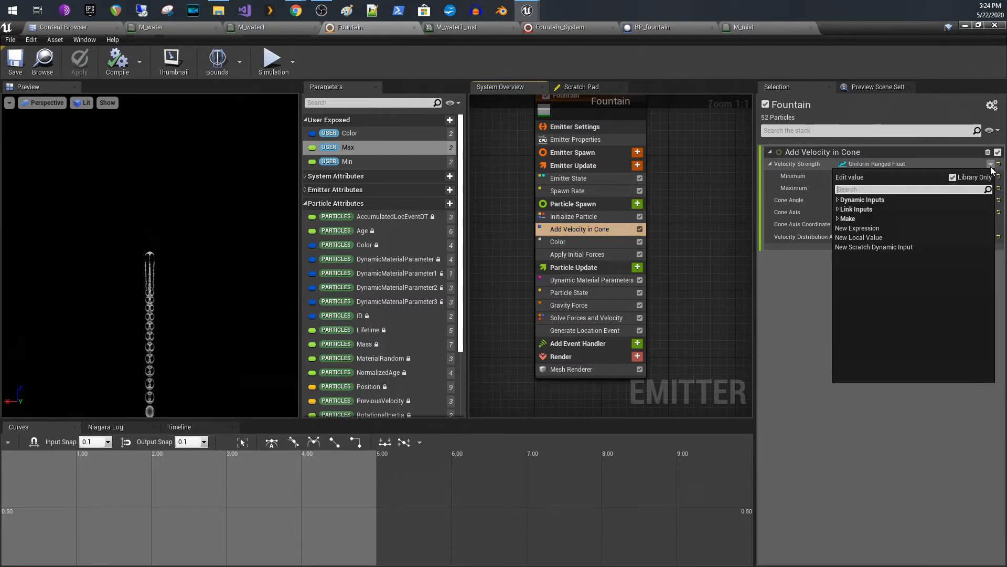
pyautogui.click(839, 204)
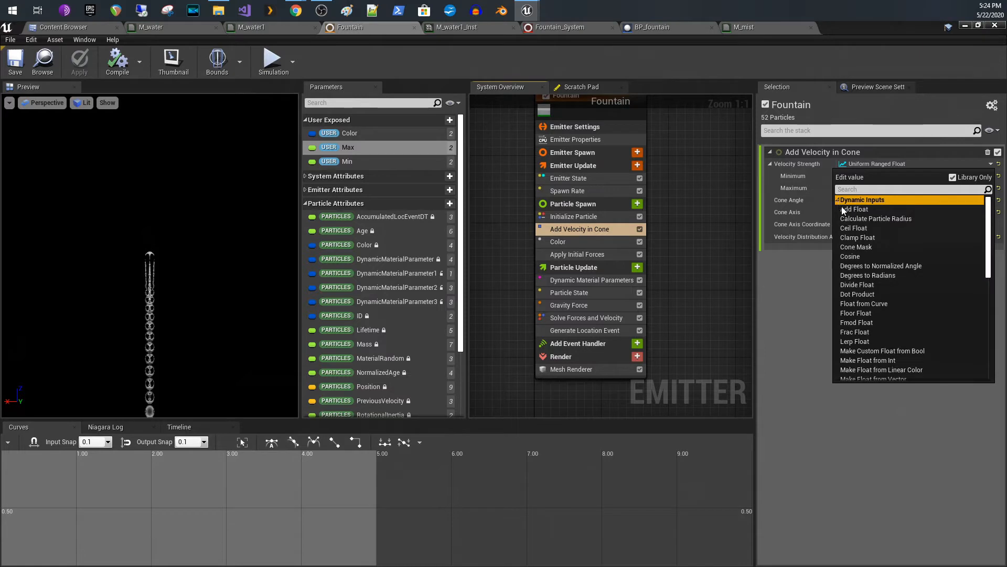
pyautogui.moveTo(988, 267); pyautogui.dragTo(992, 365)
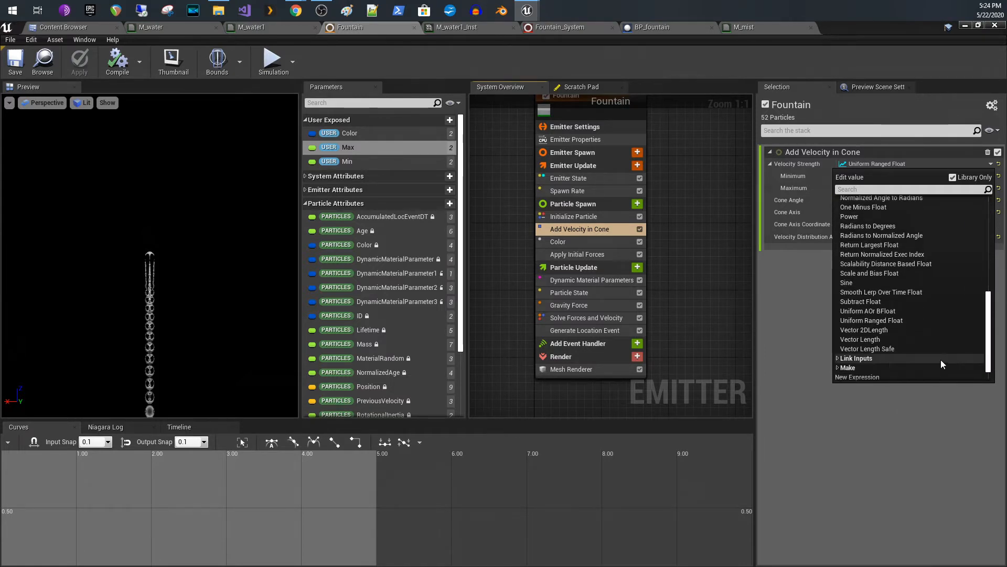
pyautogui.click(805, 276)
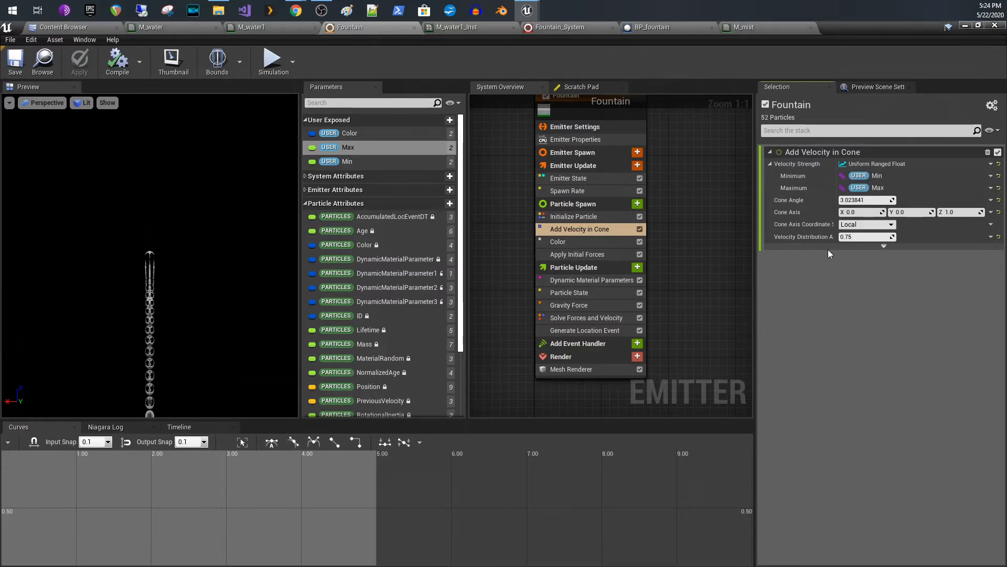
# Step: Check which user parameters can be linked to the Minimum of Velocity Strength, without changing the link
pyautogui.click(991, 176)
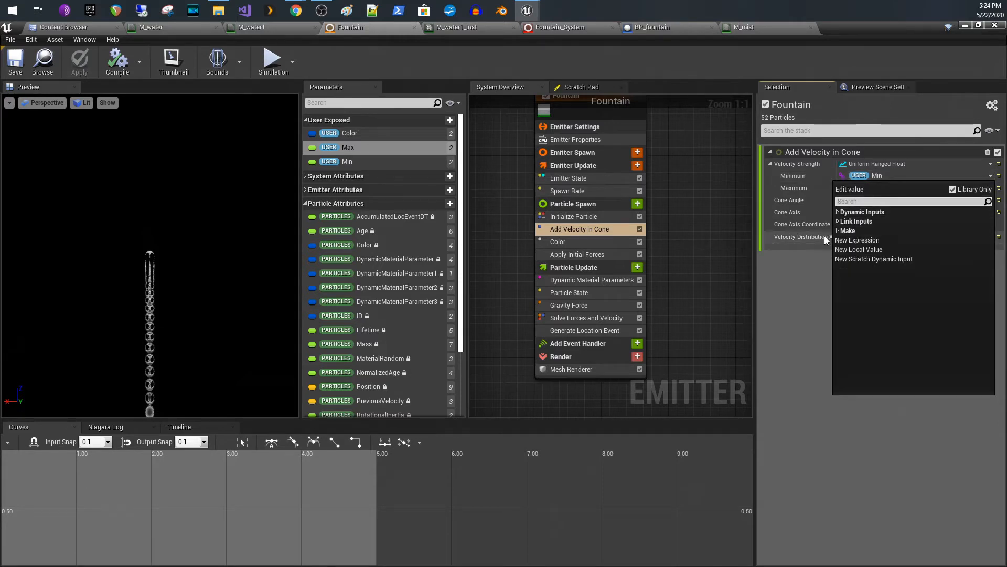
pyautogui.click(836, 222)
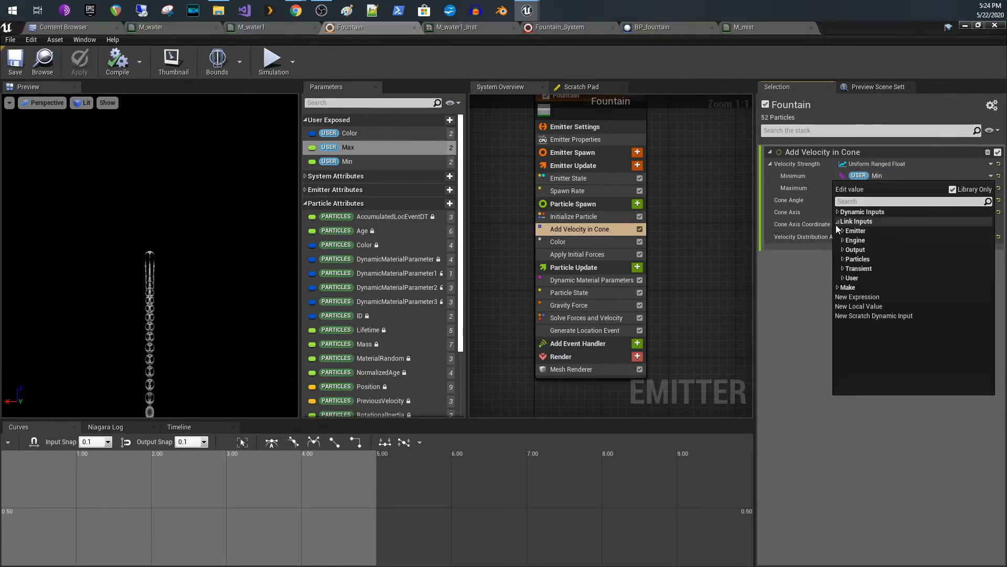
pyautogui.click(841, 277)
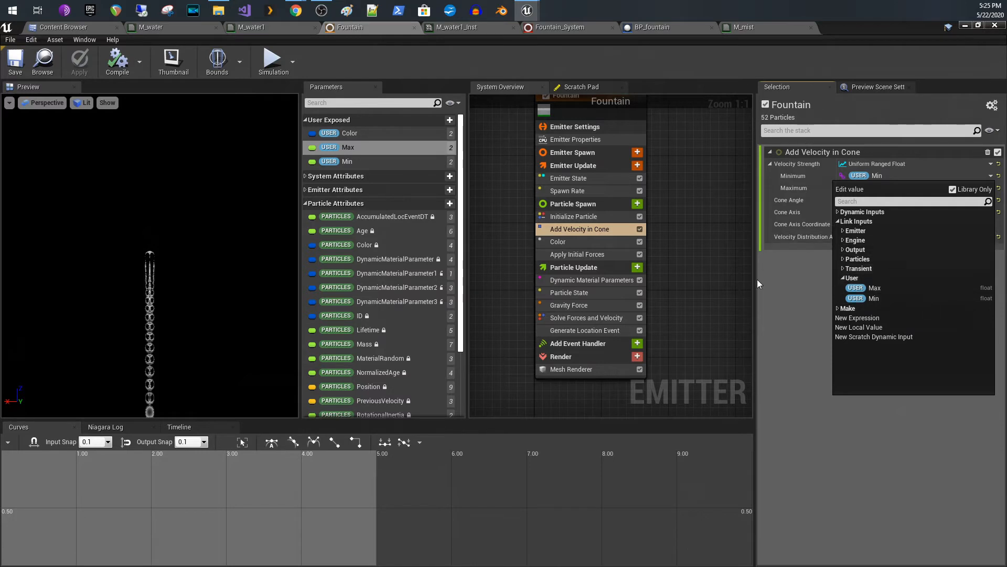
pyautogui.click(773, 277)
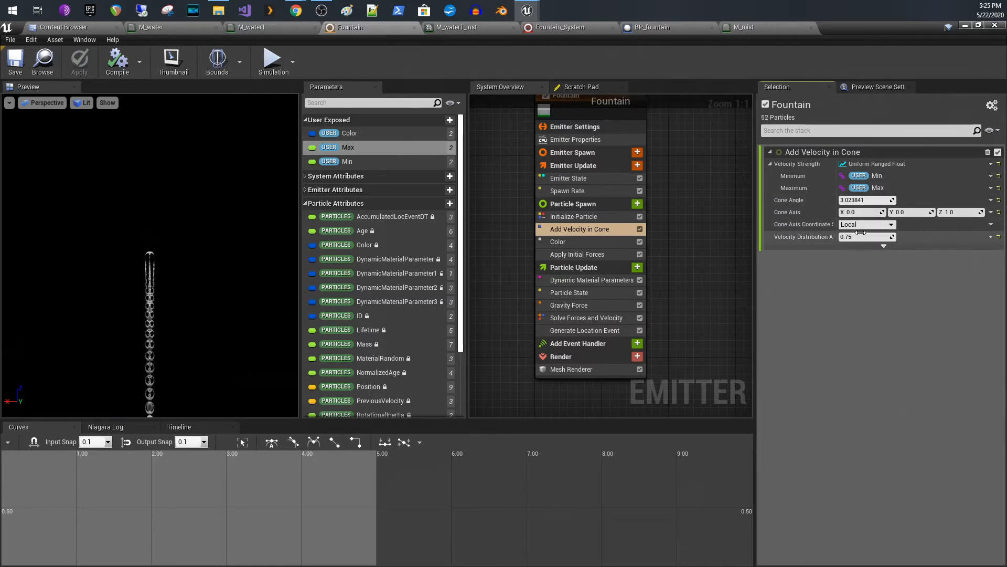
# Step: Review the Color module and the types available for a new user-exposed parameter, ending on the existing user Color parameter
pyautogui.click(618, 245)
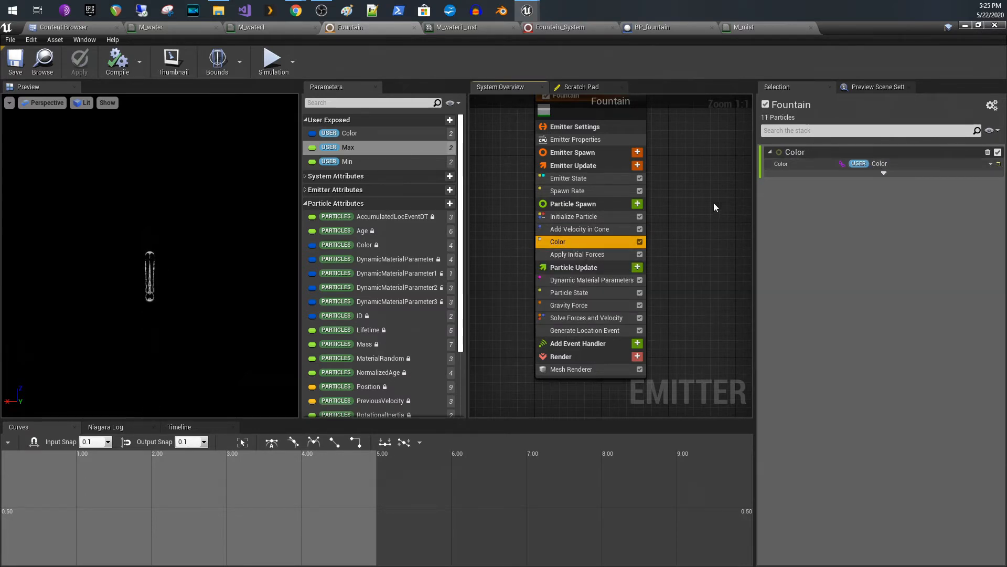
pyautogui.click(450, 120)
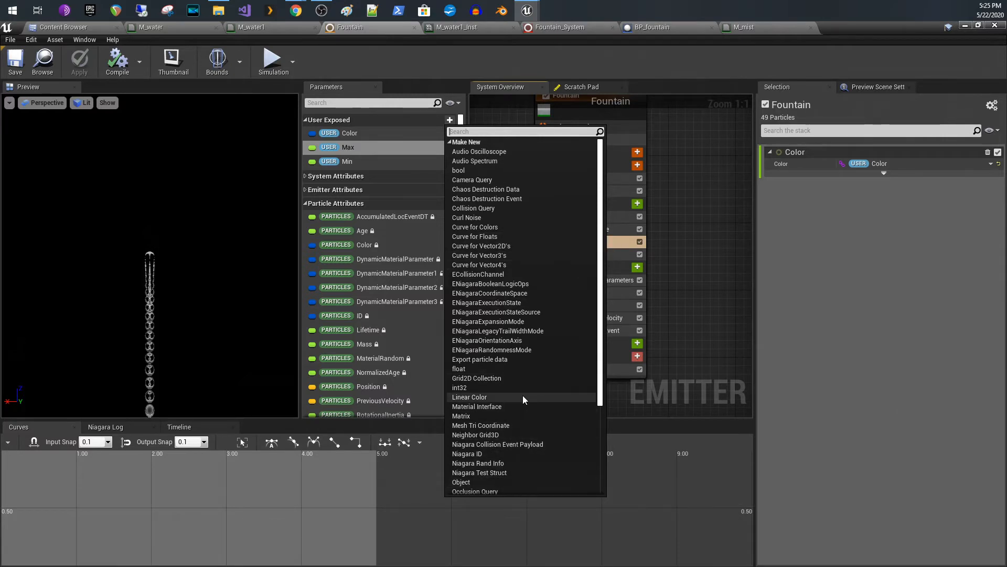
pyautogui.click(378, 135)
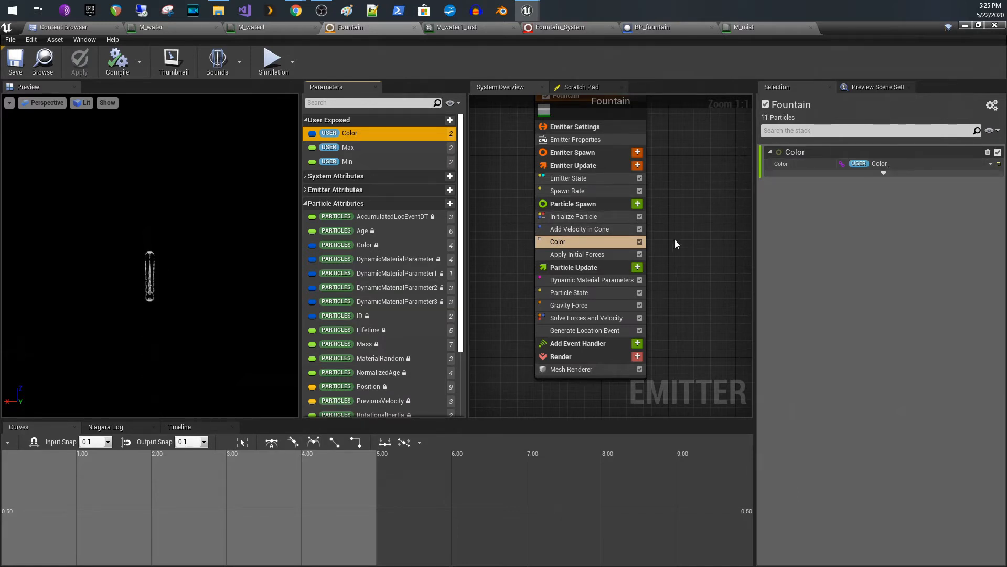
# Step: Examine the settings of the Apply Initial Forces and Dynamic Material Parameters modules
pyautogui.click(602, 256)
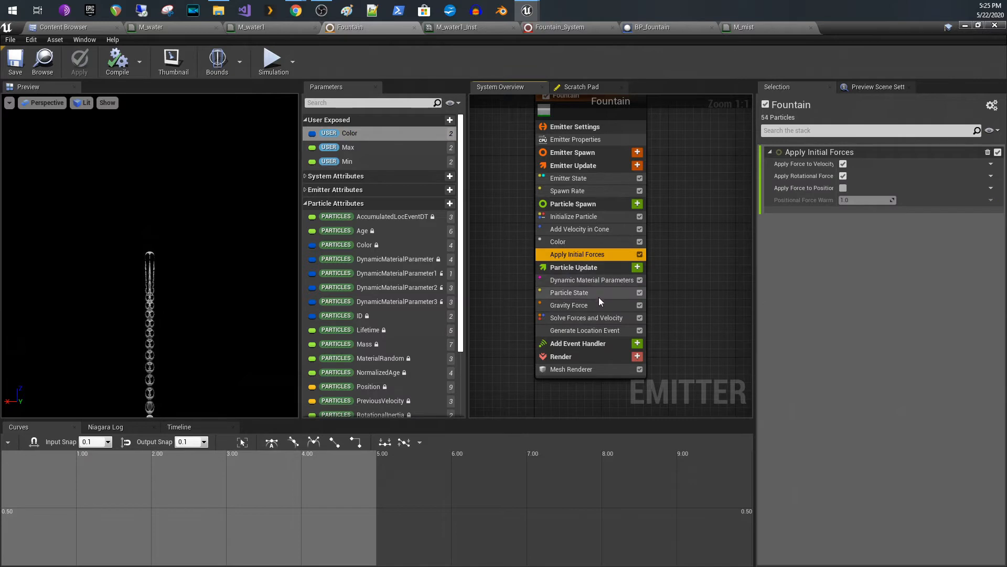
pyautogui.click(608, 277)
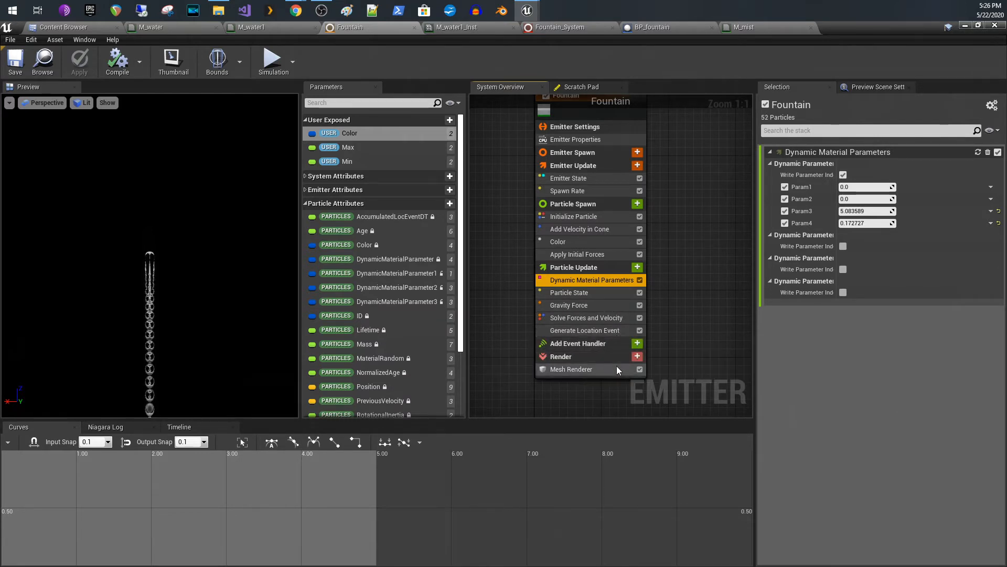
# Step: Delete the Generate Location Event module from the Fountain emitter's Particle Update stage
pyautogui.click(610, 331)
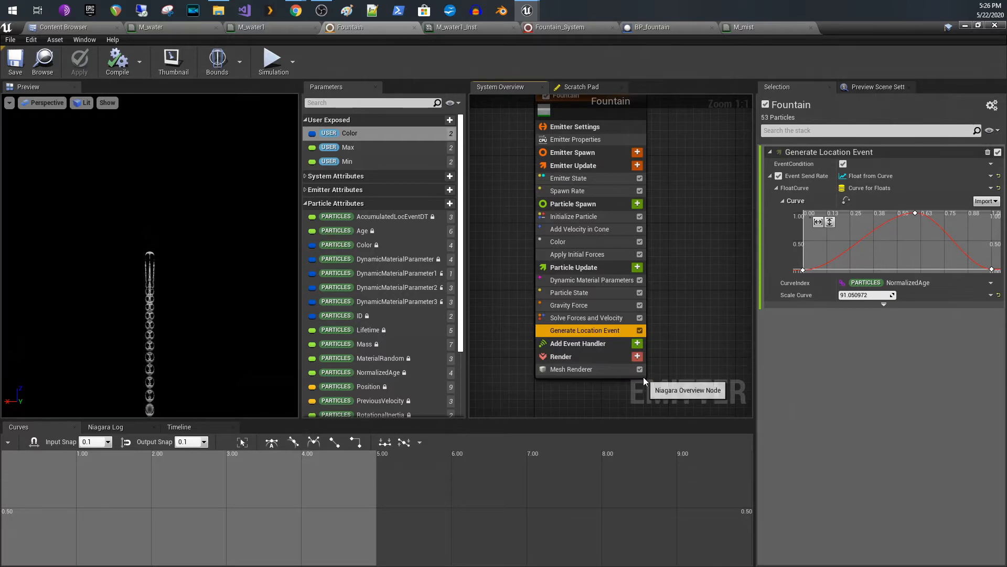
pyautogui.click(988, 153)
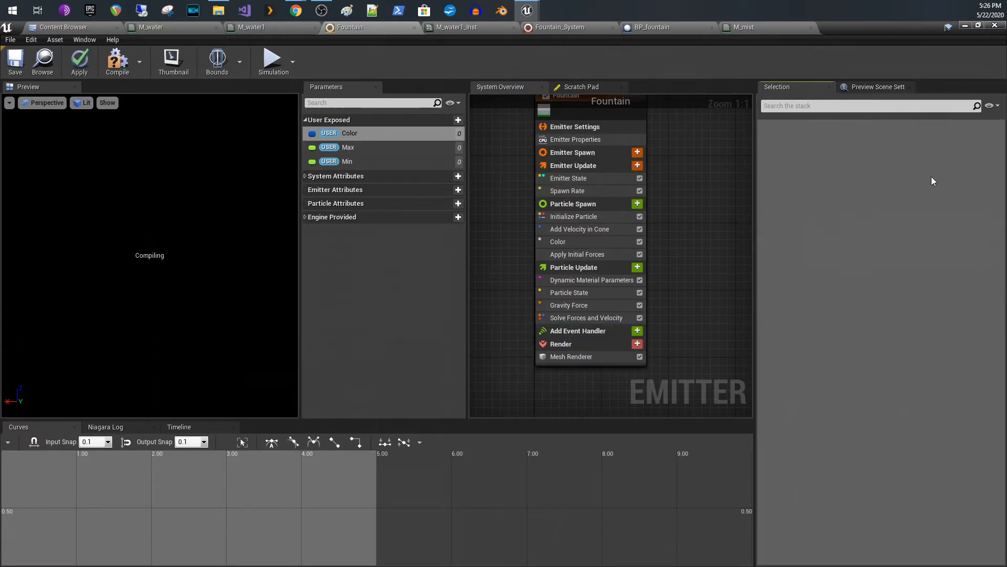
# Step: Examine the Mesh Renderer's particle mesh and override material settings
pyautogui.click(610, 357)
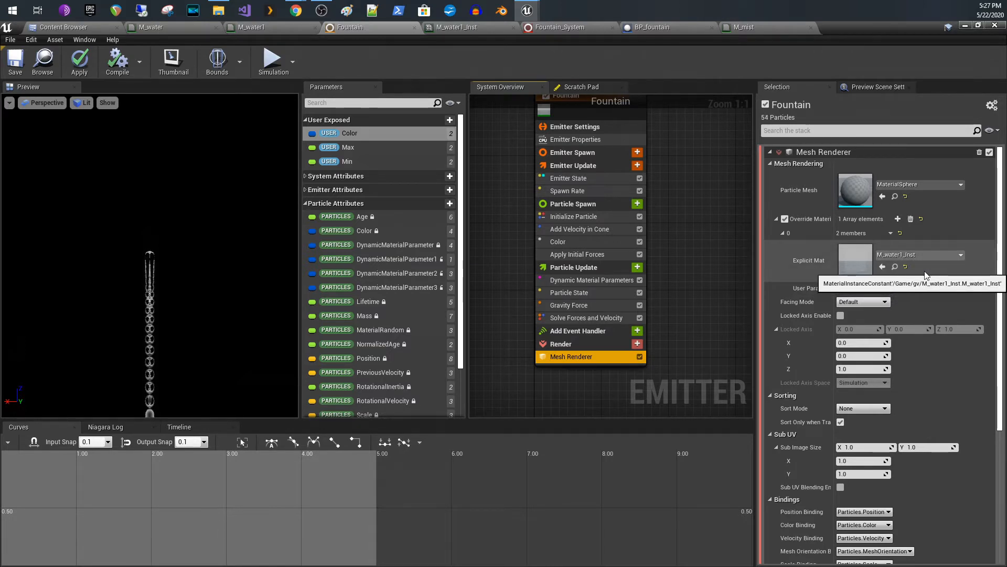
# Step: Locate the override material M_water1_Inst in the content folder, open it and examine its Fresnel parameters and preview
pyautogui.click(895, 267)
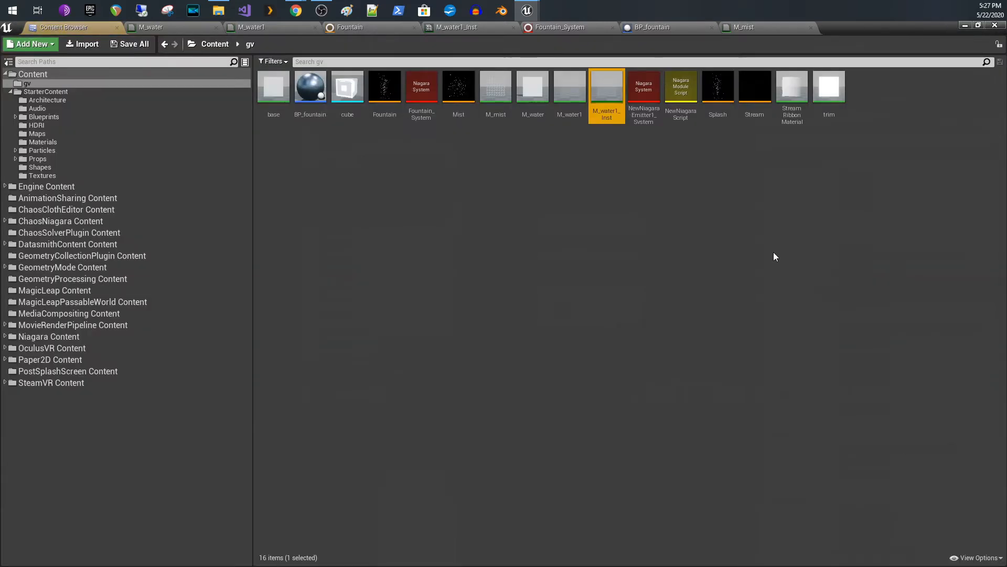
pyautogui.doubleClick(601, 97)
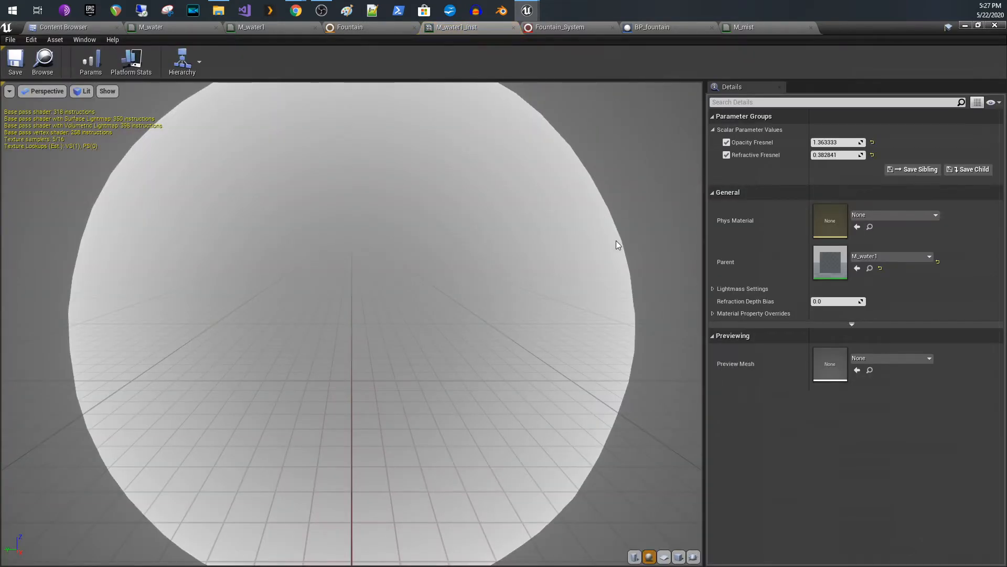
pyautogui.scroll(-4, 616, 241)
pyautogui.scroll(1, 640, 239)
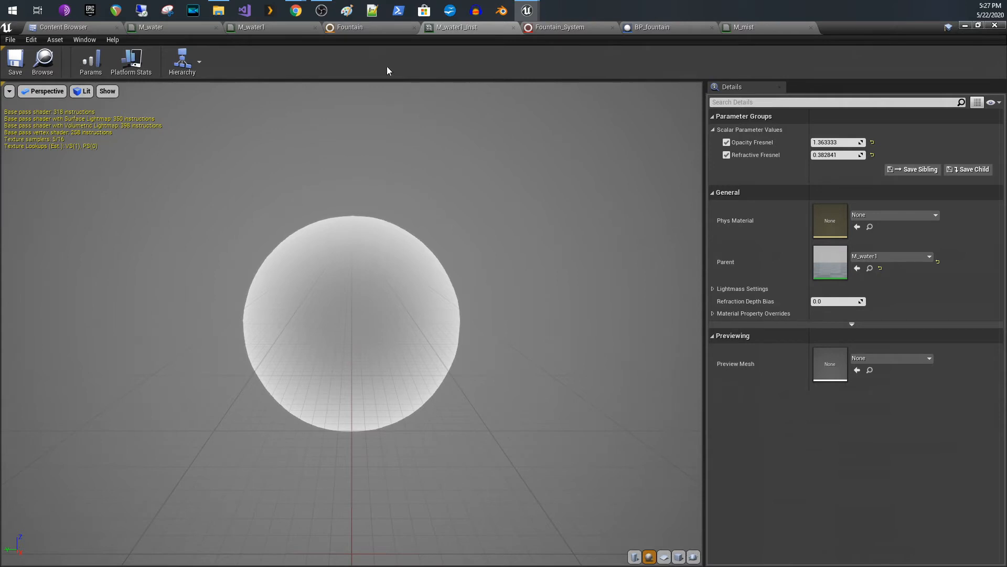
# Step: Open the parent material M_water1, examine its Fresnel node graph, and return to the M_water1_Inst instance
pyautogui.click(42, 62)
pyautogui.click(571, 99)
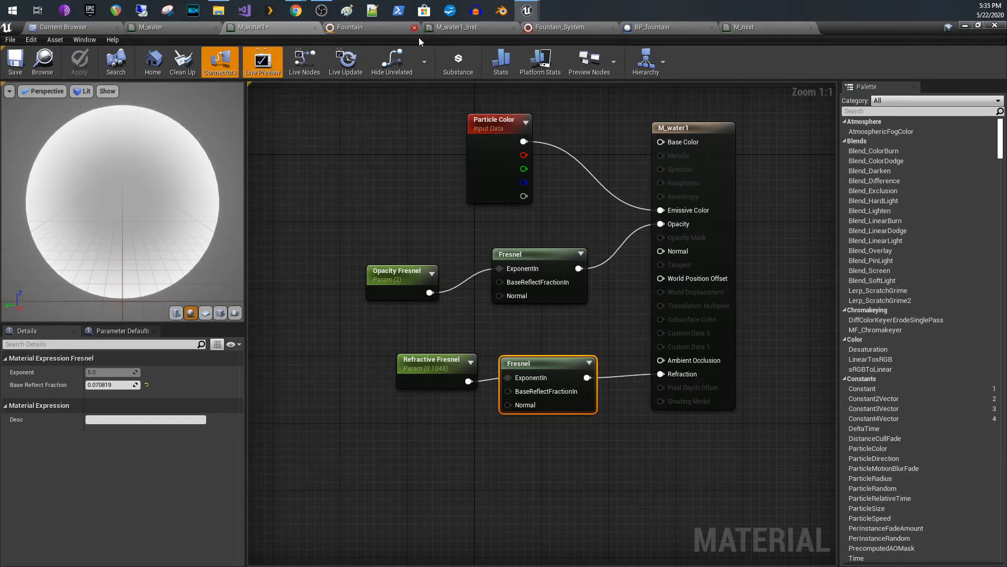
pyautogui.click(455, 29)
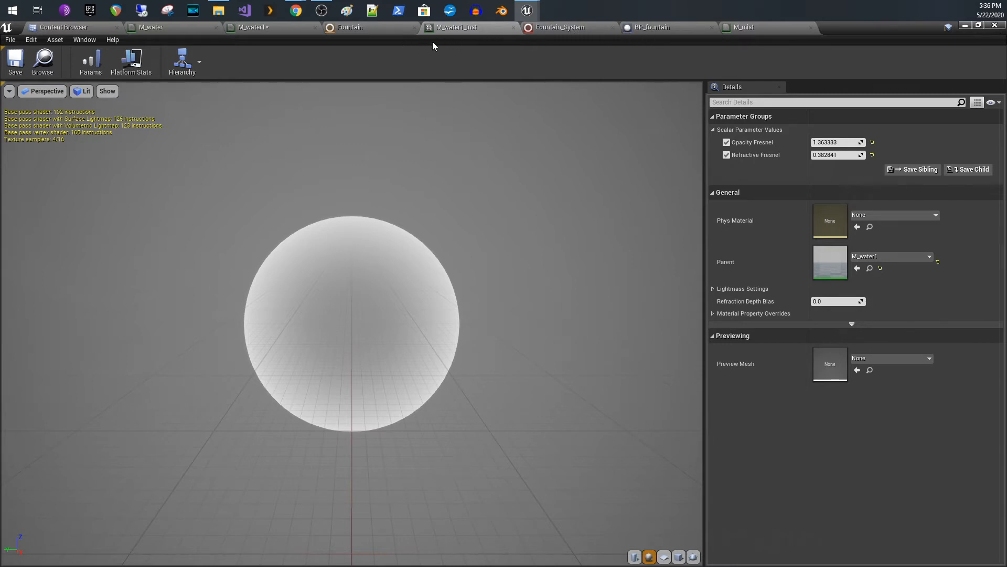
# Step: Return to the Fountain emitter and review its Mesh Renderer and Add Velocity in Cone settings
pyautogui.click(394, 32)
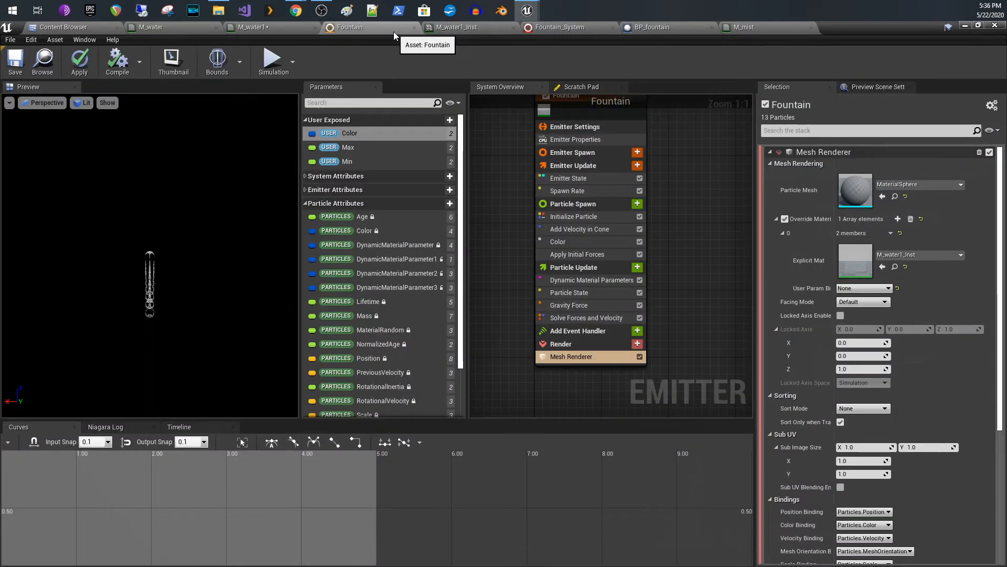
pyautogui.click(571, 359)
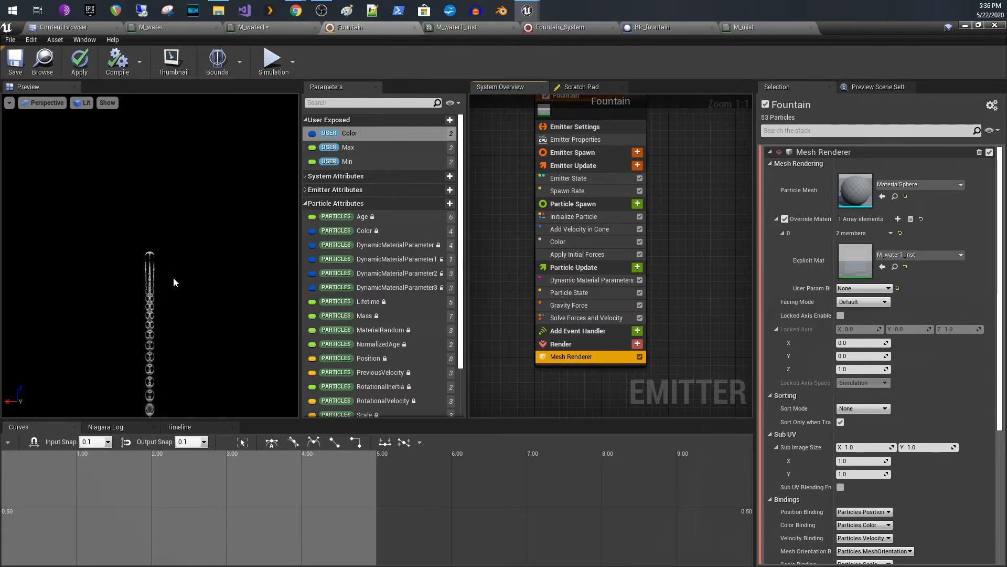
pyautogui.click(565, 230)
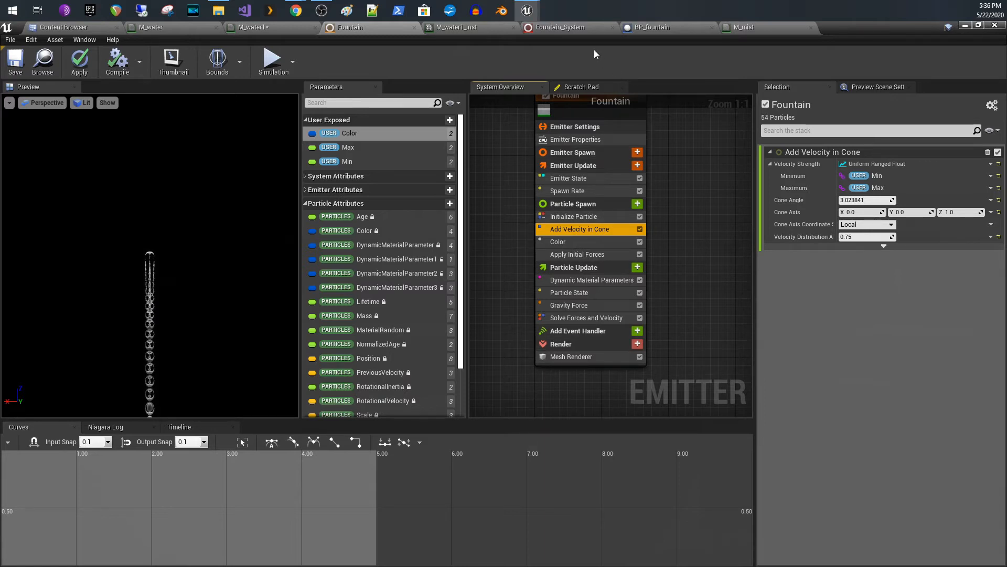
# Step: Disable the Mist emitter in Fountain_System to examine the Fountain emitter and its timeline track alone, and re-enable Mist
pyautogui.click(578, 25)
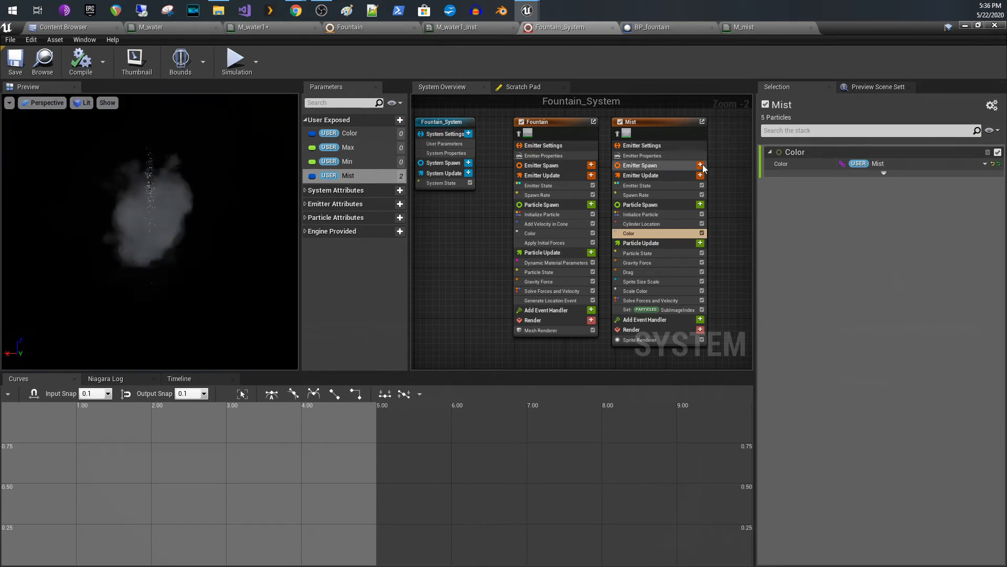
pyautogui.click(620, 121)
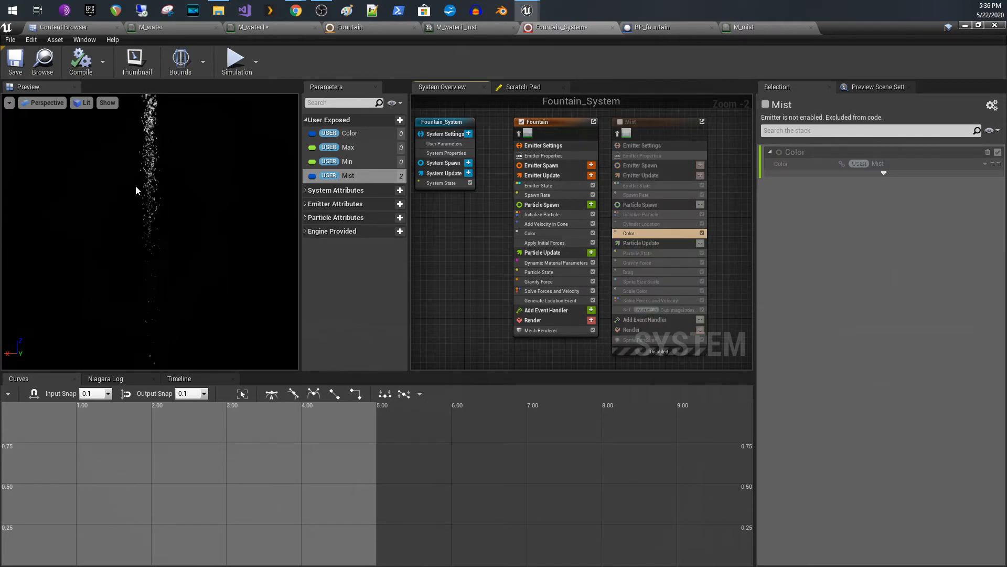
pyautogui.click(178, 379)
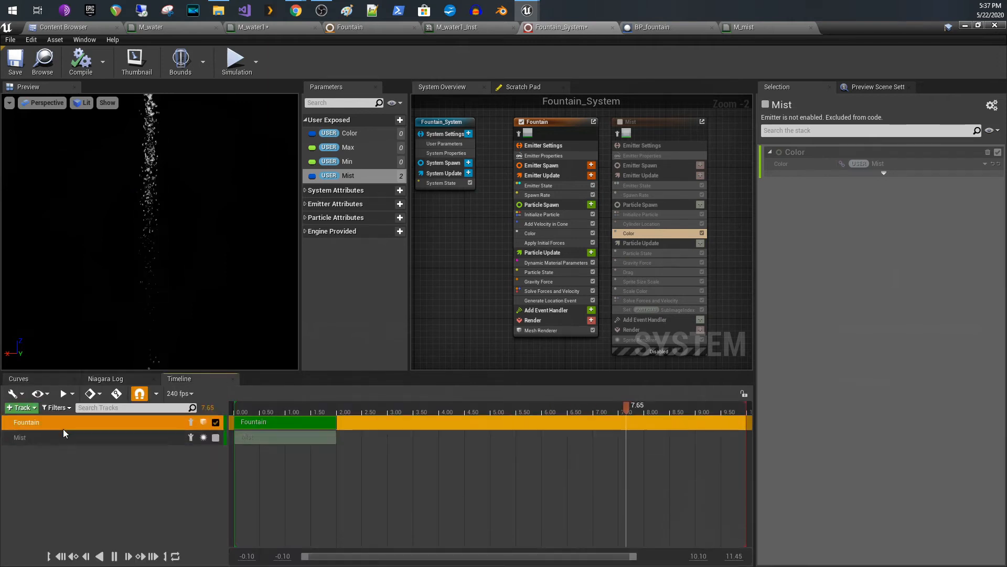
pyautogui.click(63, 429)
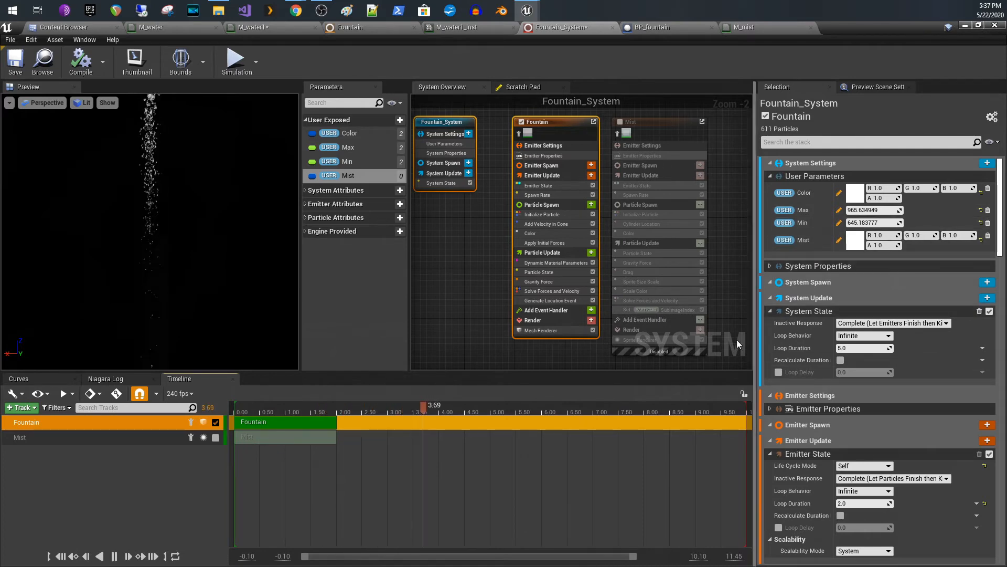
pyautogui.click(662, 127)
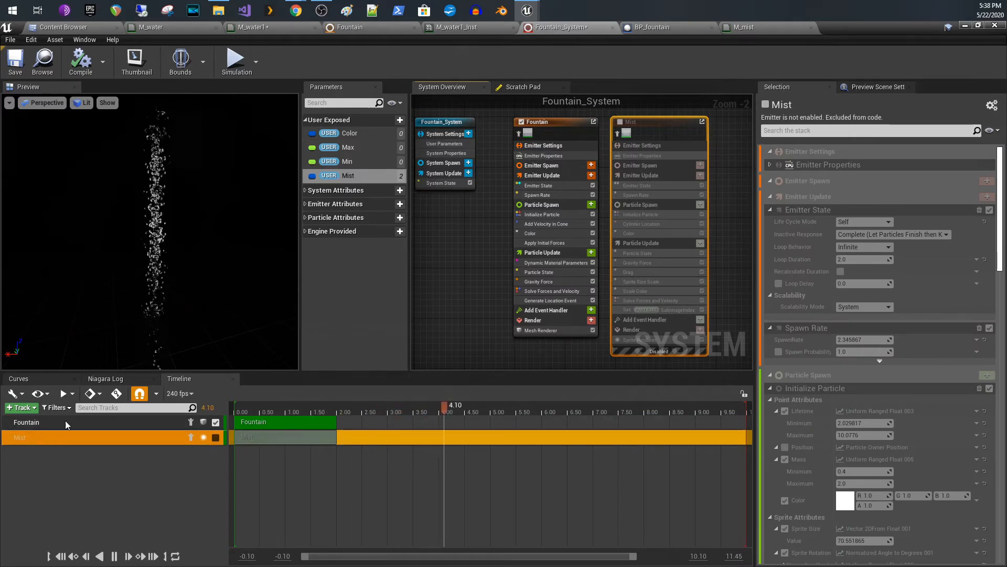
pyautogui.click(620, 122)
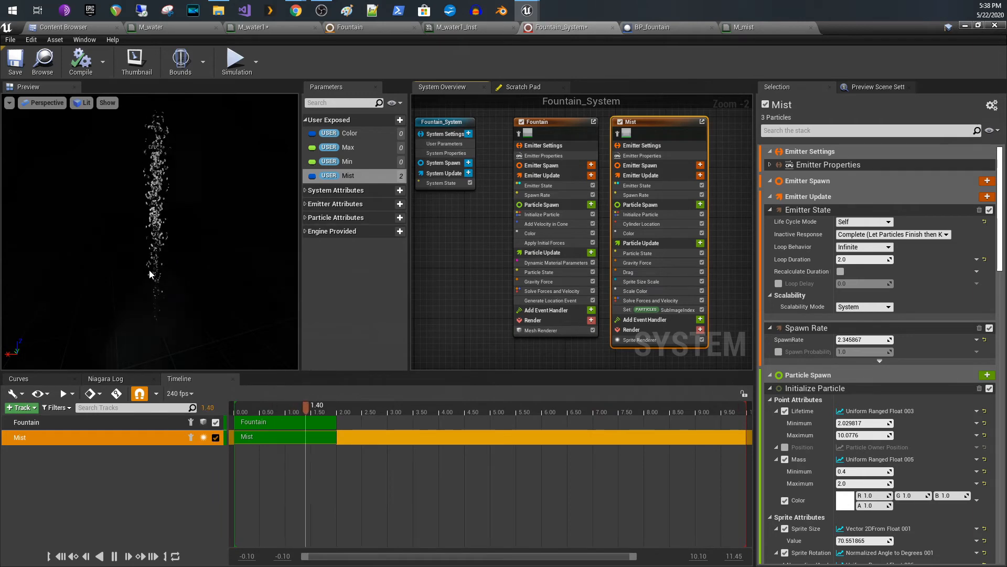
# Step: Open the Mist emitter from the gv folder and examine its Emitter State and Spawn Rate settings
pyautogui.click(82, 28)
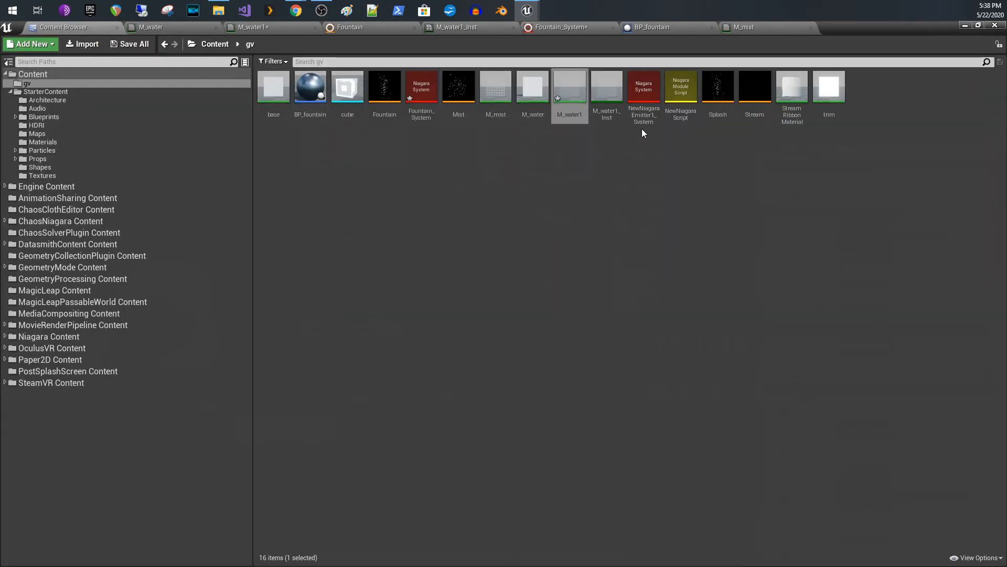
pyautogui.click(474, 107)
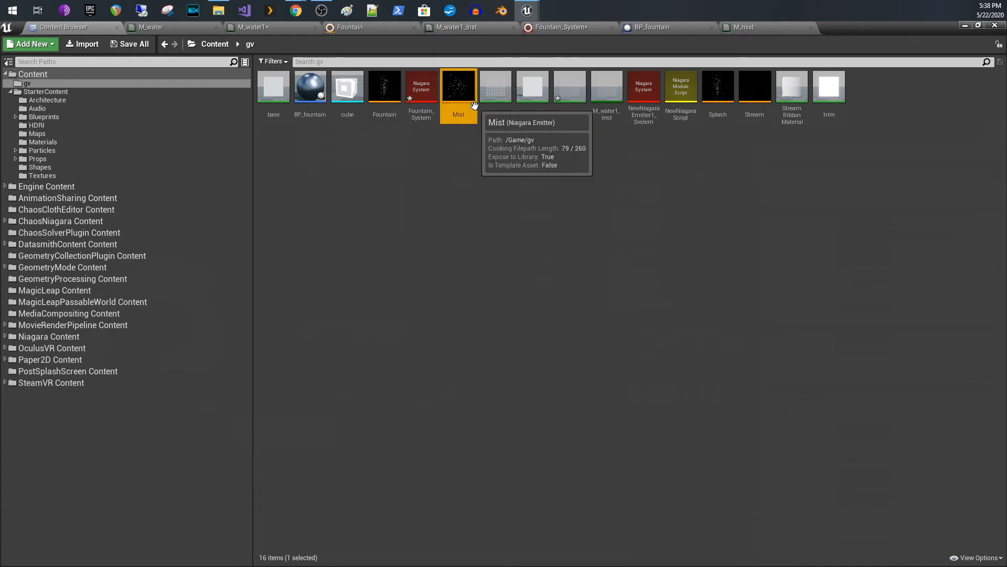
pyautogui.doubleClick(458, 94)
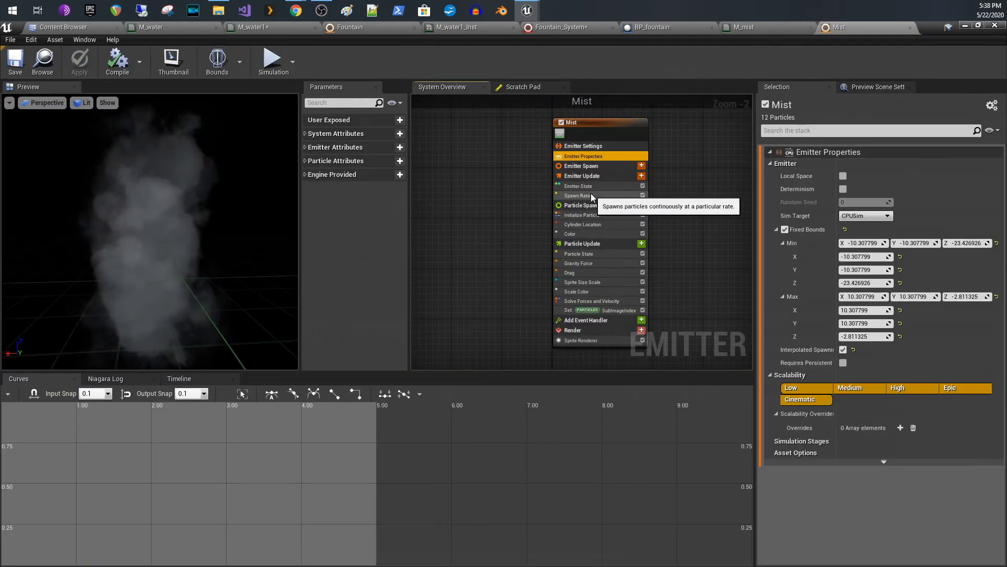
pyautogui.click(599, 186)
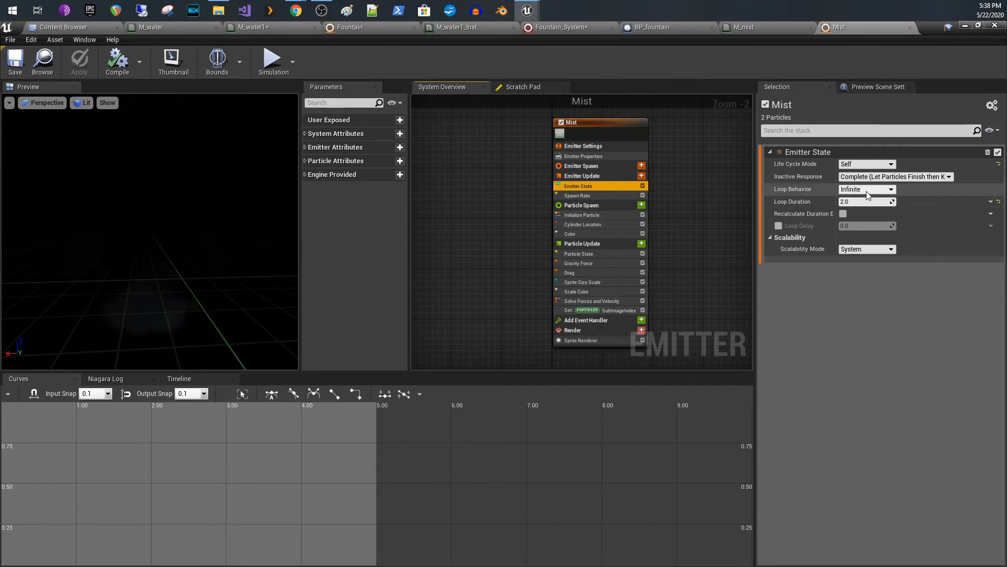
pyautogui.click(604, 197)
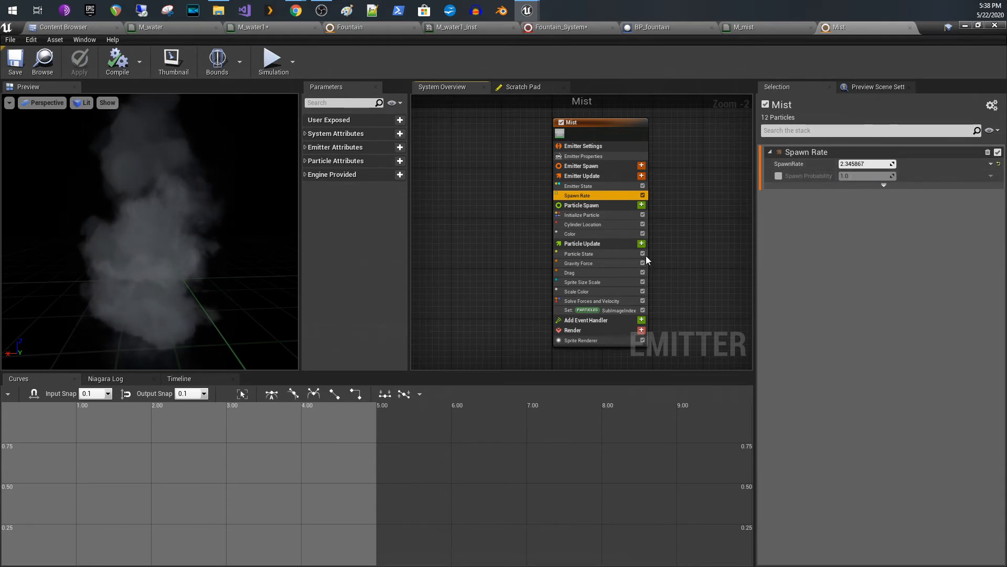
# Step: Examine the Mist emitter's Particle Spawn modules: Initialize Particle, Cylinder Location and Color
pyautogui.click(604, 215)
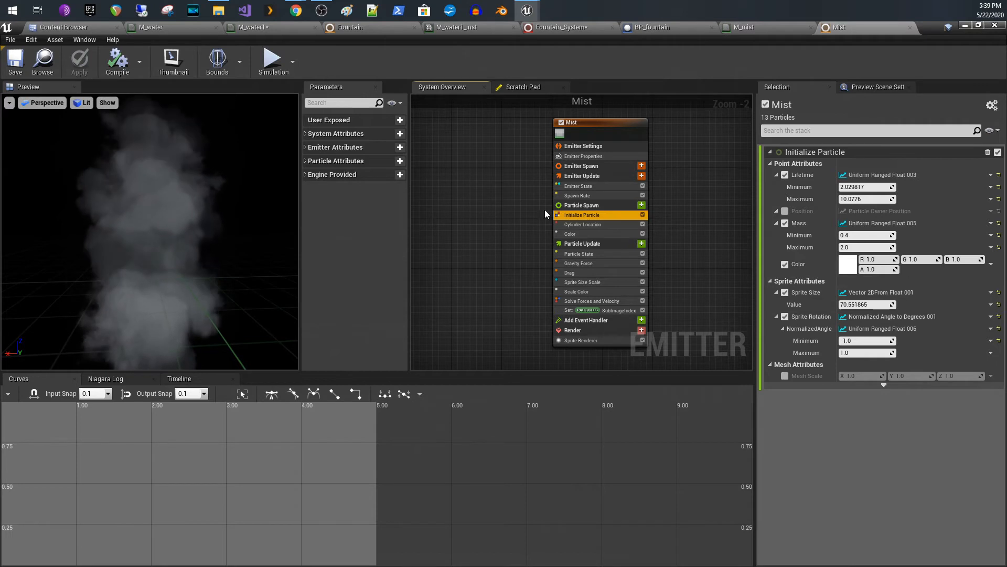
pyautogui.click(573, 224)
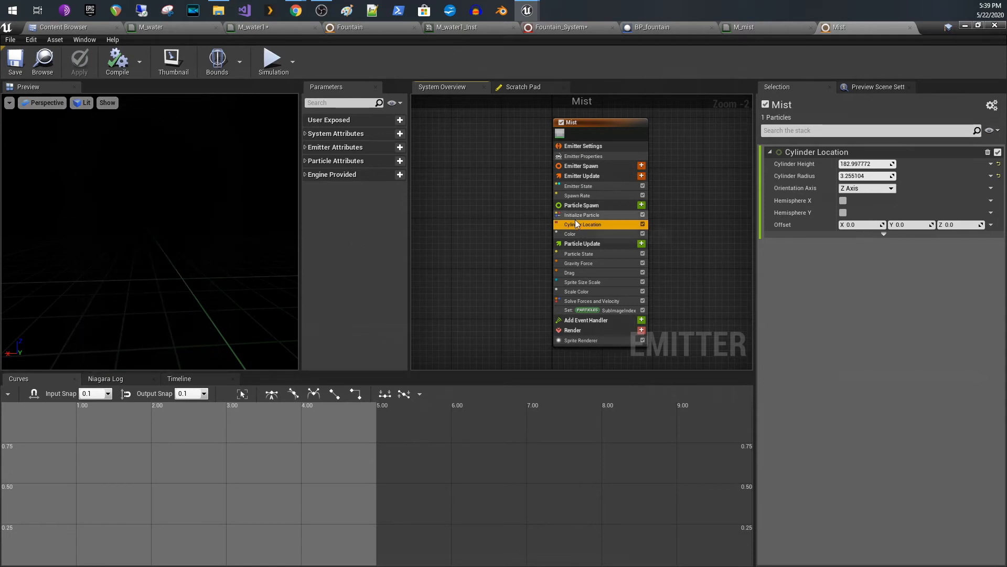
pyautogui.click(587, 236)
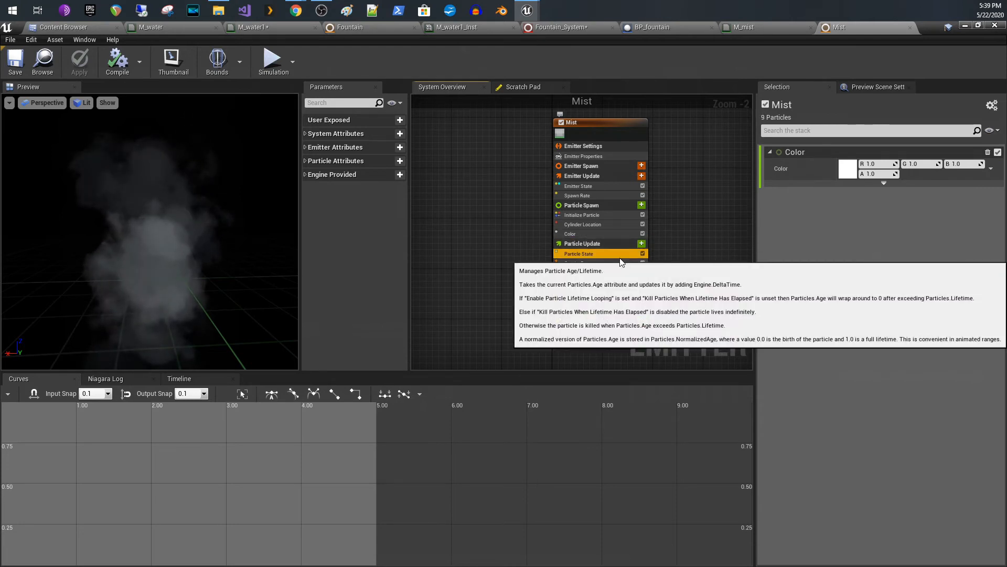
# Step: Examine Mist's Particle Update modules from Particle State and Gravity Force to the Sprite Size Scale, Scale Color and SubImageIndex curves
pyautogui.click(619, 255)
pyautogui.click(621, 265)
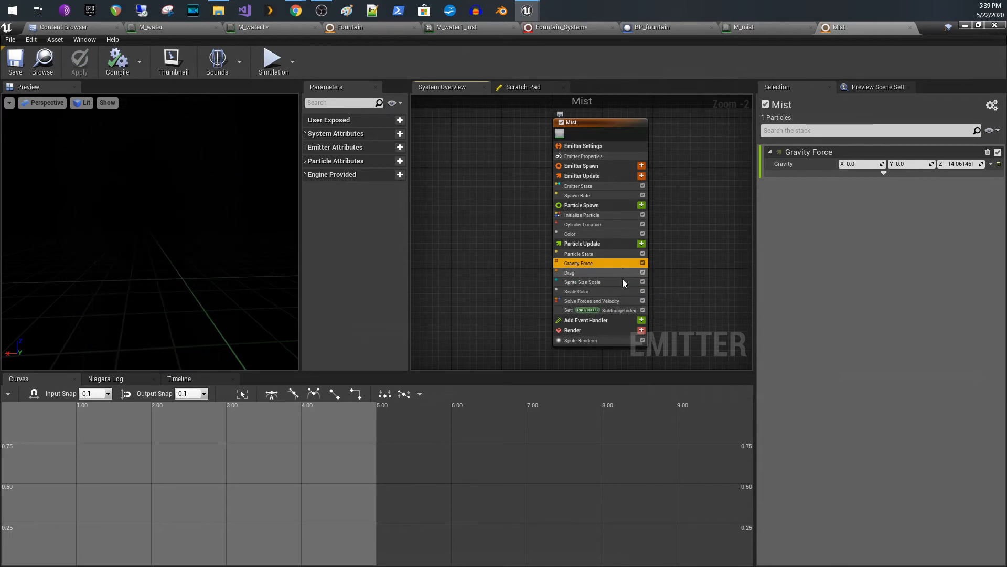
pyautogui.click(629, 283)
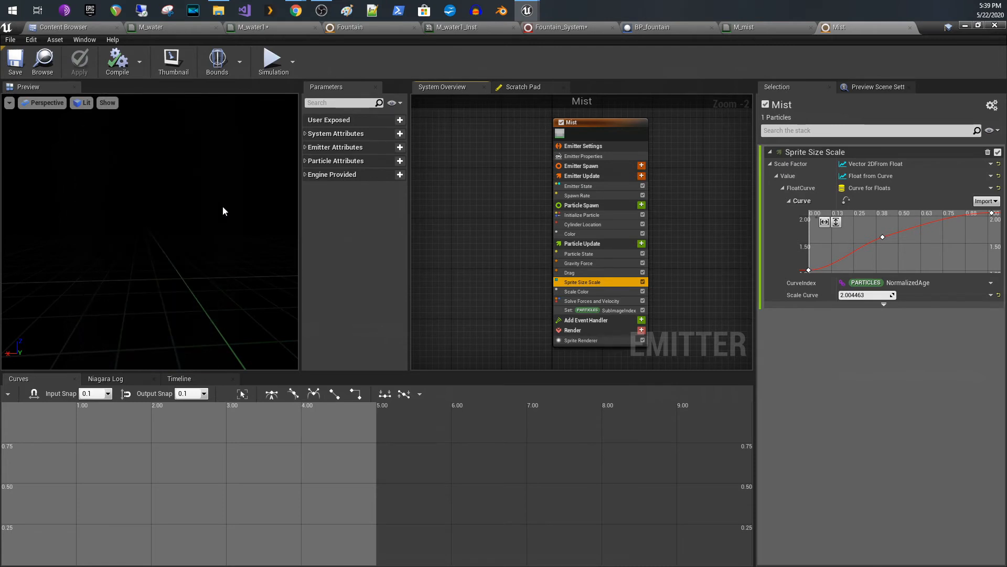
pyautogui.click(587, 294)
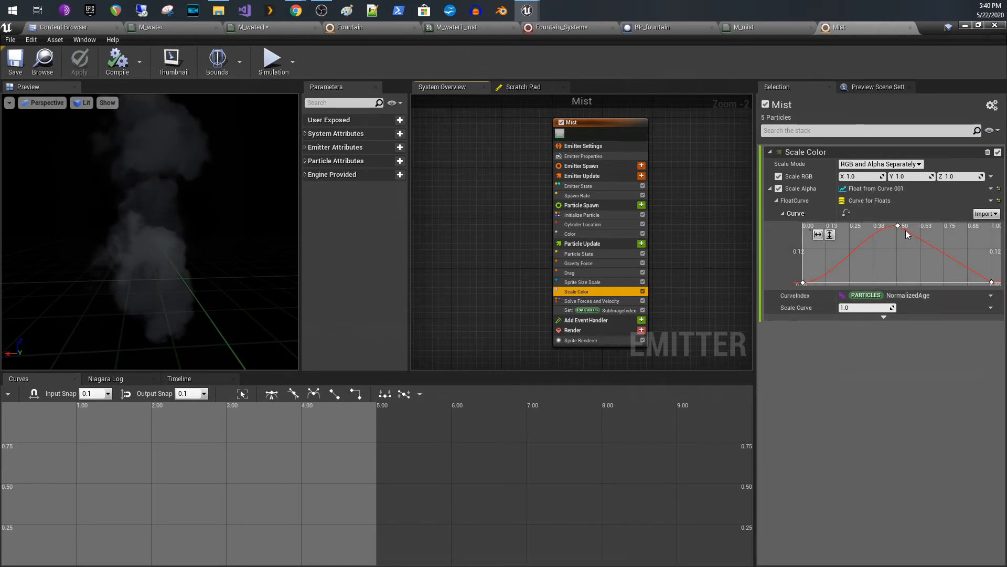
pyautogui.moveTo(902, 231)
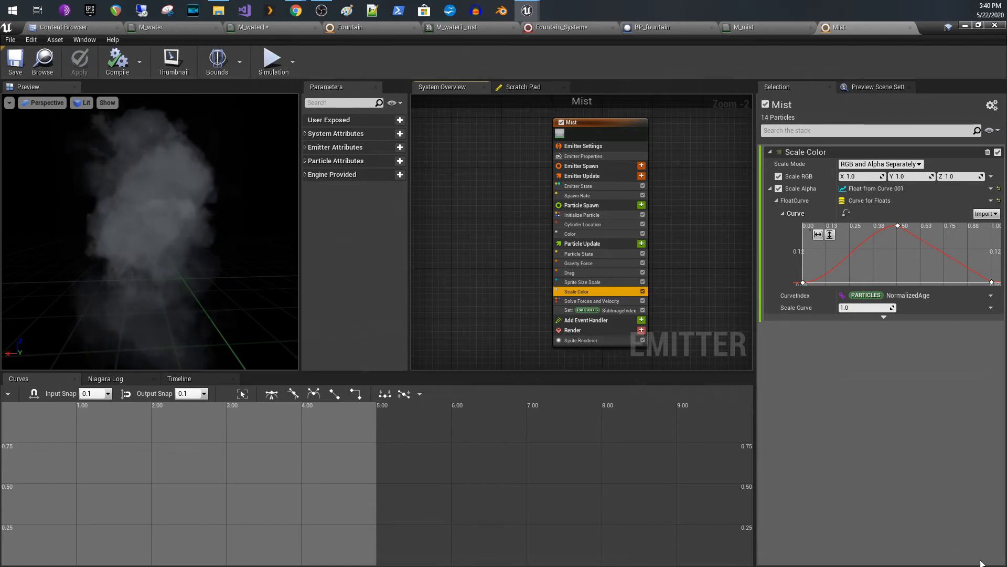
pyautogui.click(610, 310)
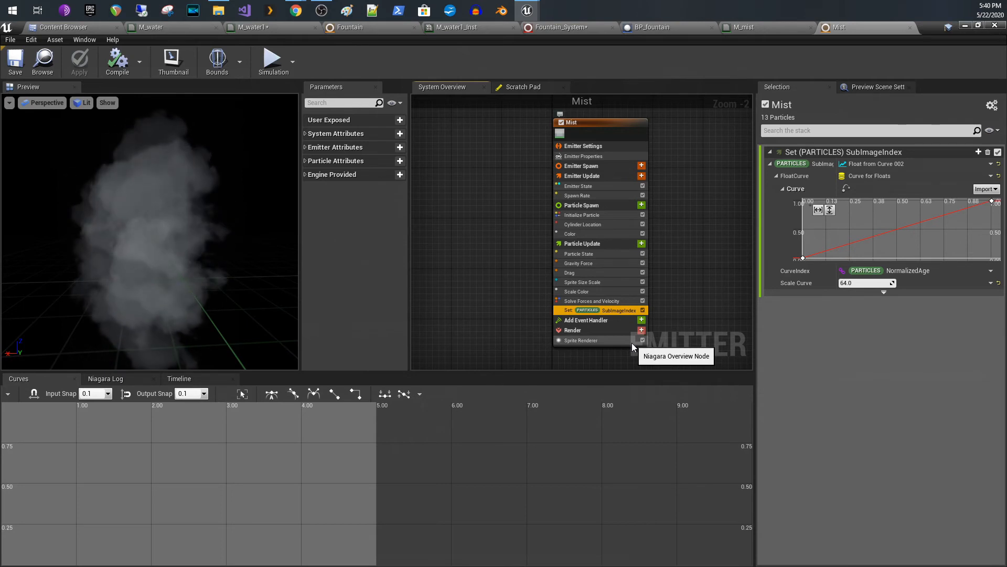
# Step: Examine the Mist emitter's Sprite Renderer settings and open its assigned material M_mist
pyautogui.click(616, 340)
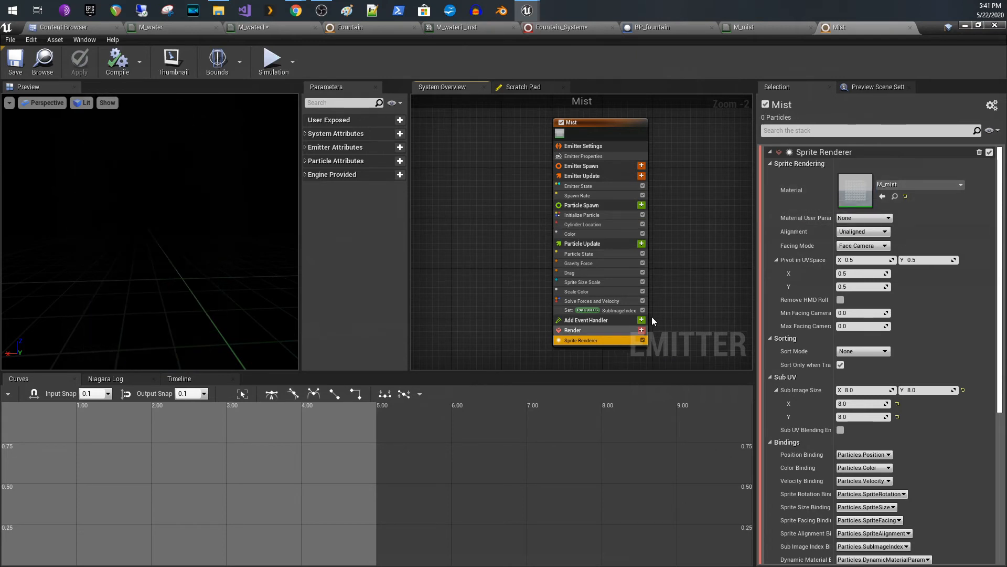
pyautogui.click(895, 196)
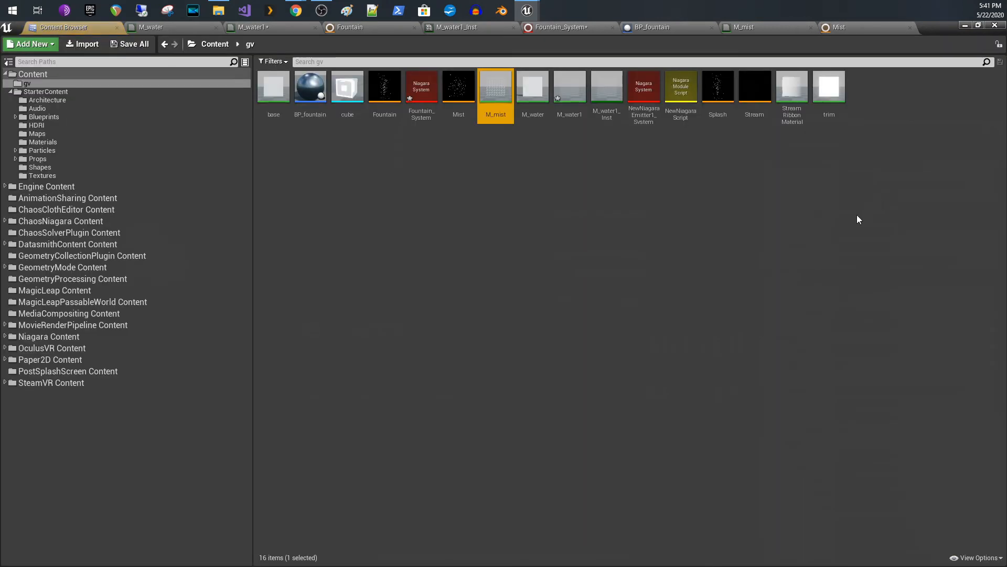
pyautogui.doubleClick(504, 108)
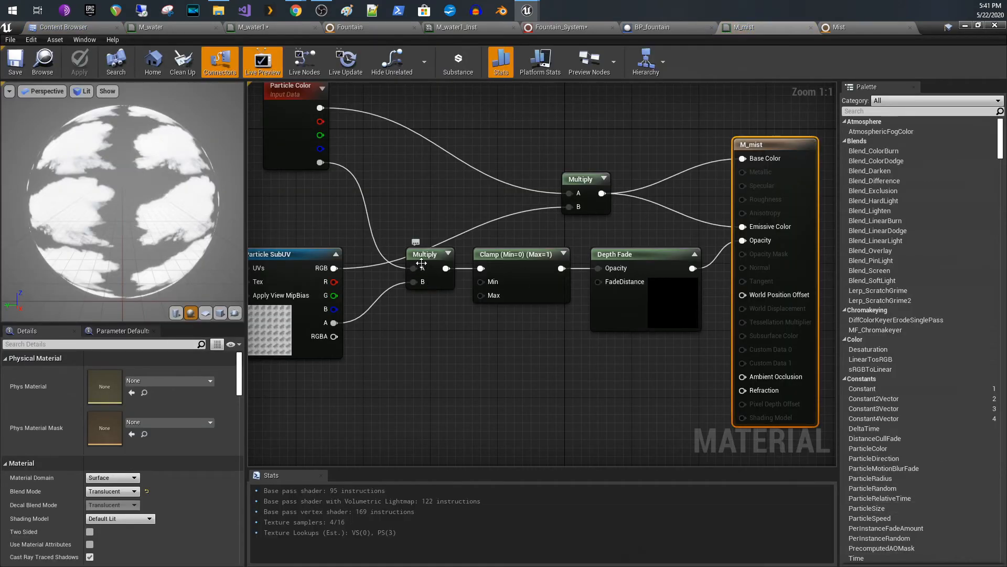
# Step: Review the M_mist node graph, including the Particle Color node and the main material node's settings
pyautogui.scroll(-2, 488, 283)
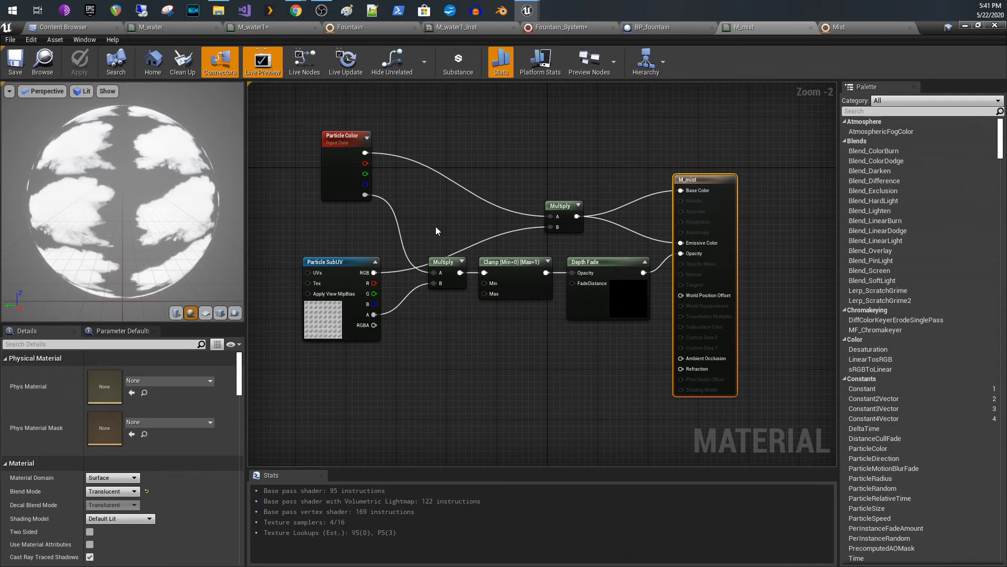
pyautogui.click(371, 185)
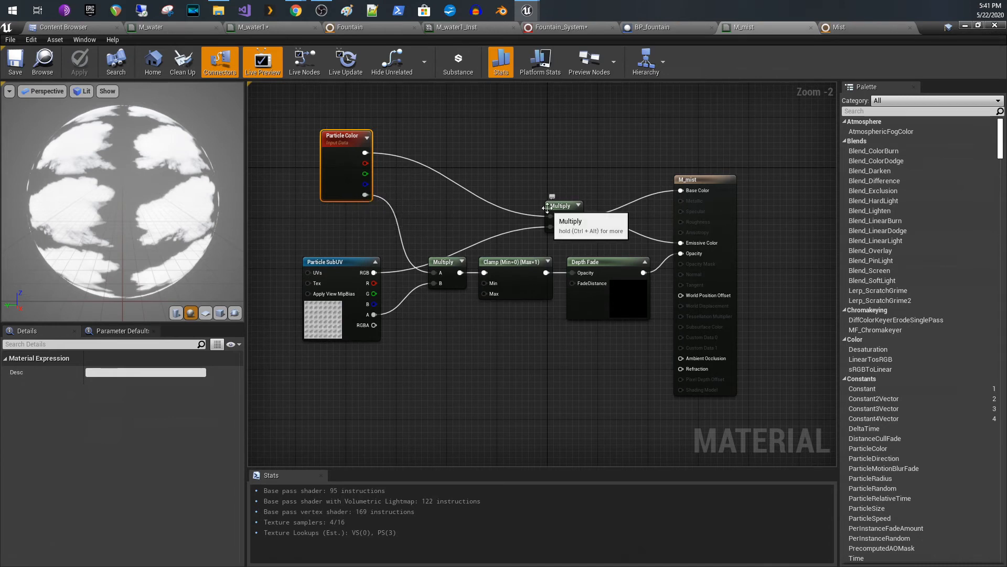
pyautogui.click(726, 181)
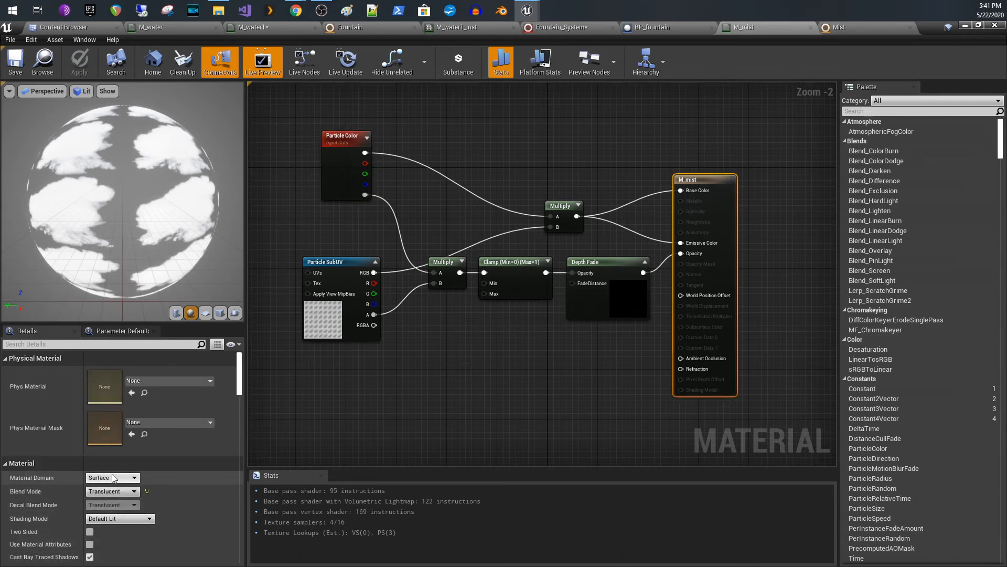
# Step: Examine the Particle SubUV node and locate its T_Smoke_SubUV texture in the content folders
pyautogui.click(351, 330)
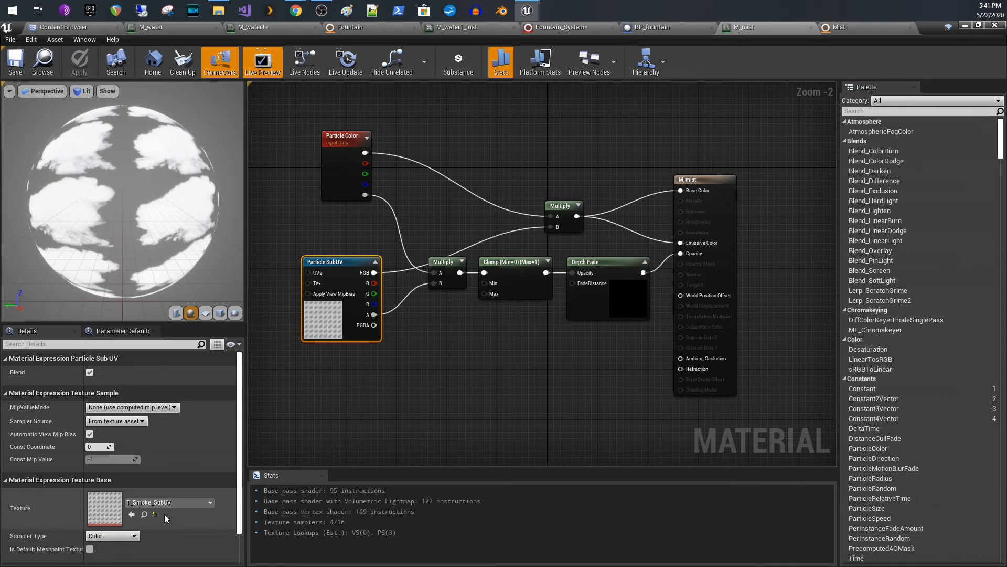
pyautogui.click(148, 513)
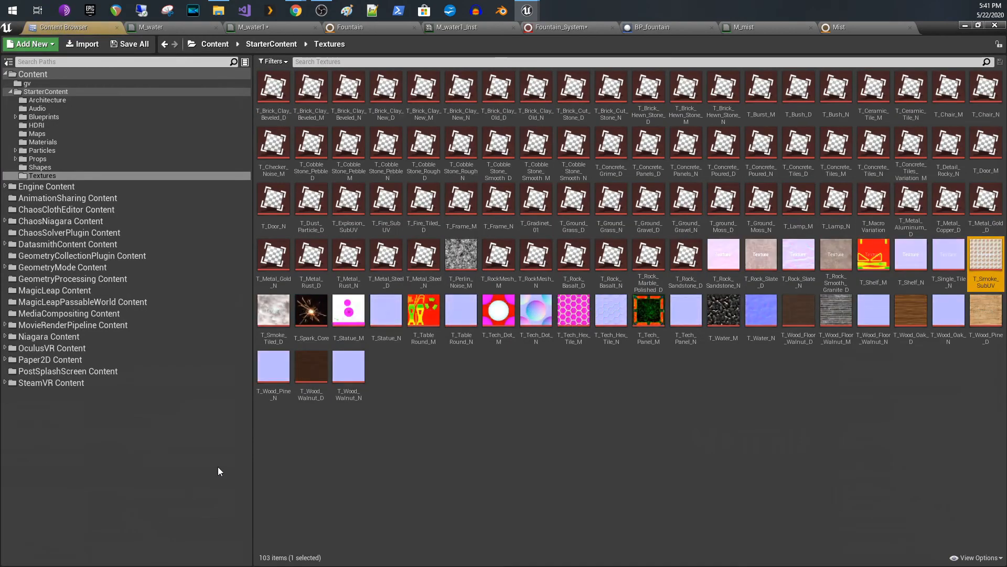
# Step: Inspect the T_Smoke_SubUV texture, close it and return to the M_mist material graph
pyautogui.doubleClick(984, 252)
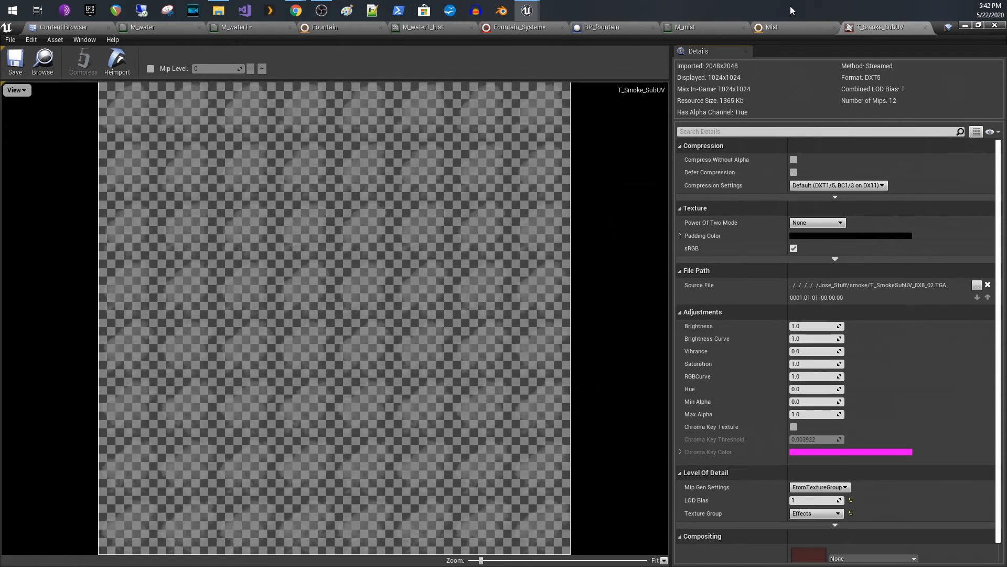
pyautogui.click(926, 28)
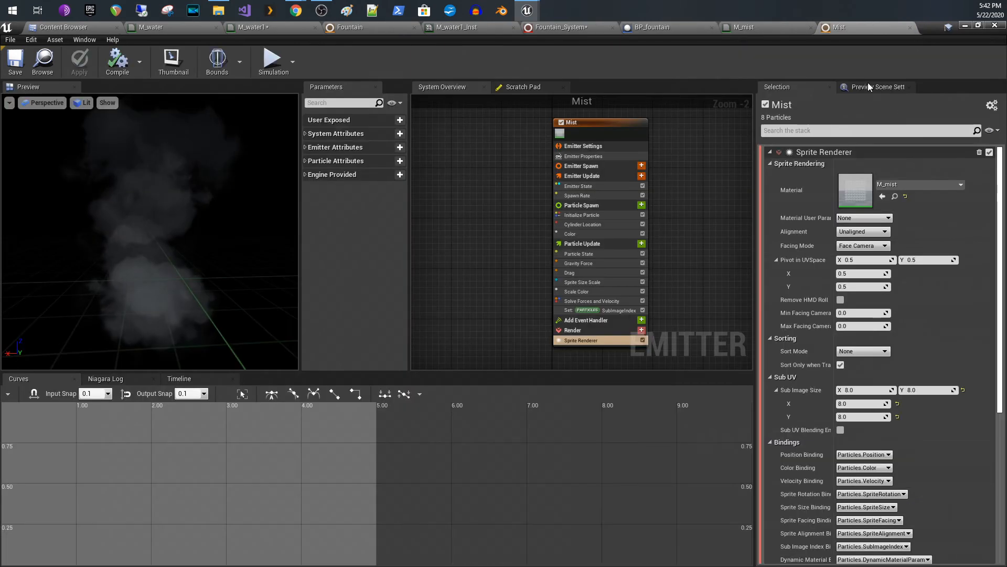
pyautogui.click(775, 25)
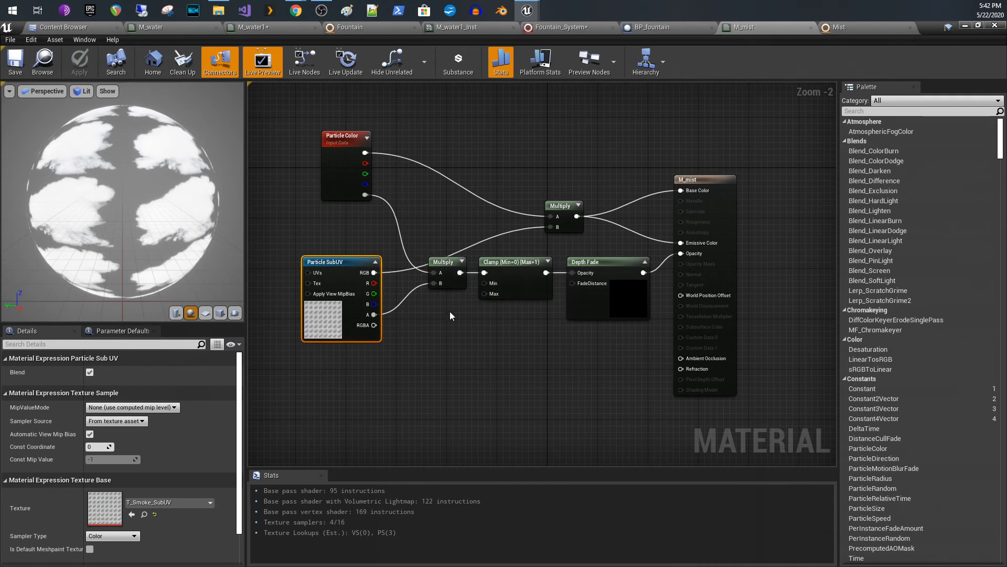
# Step: Examine M_mist's Particle Color, Particle SubUV, Clamp and Depth Fade nodes and how they feed the material's color and opacity
pyautogui.click(345, 158)
pyautogui.click(352, 268)
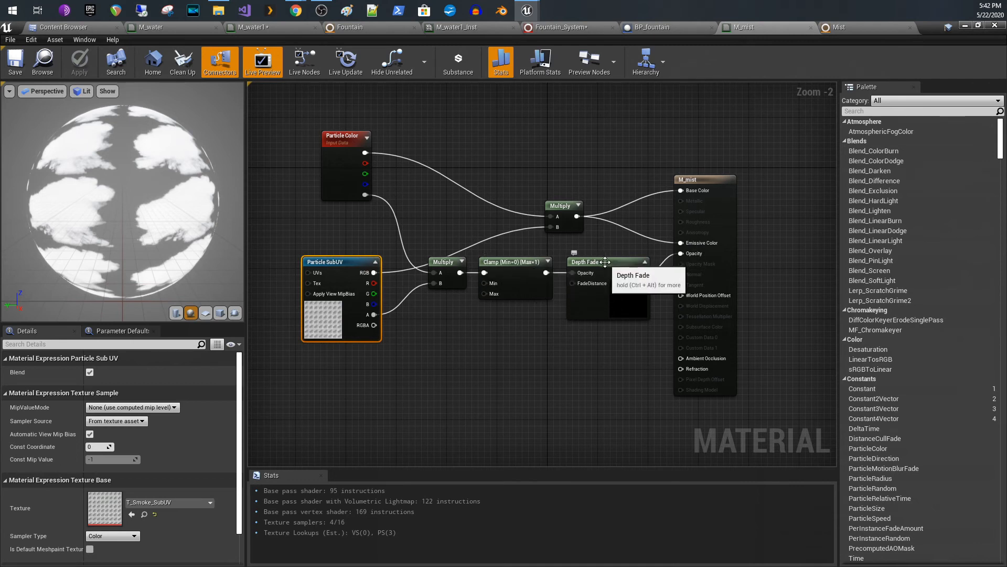
pyautogui.click(606, 262)
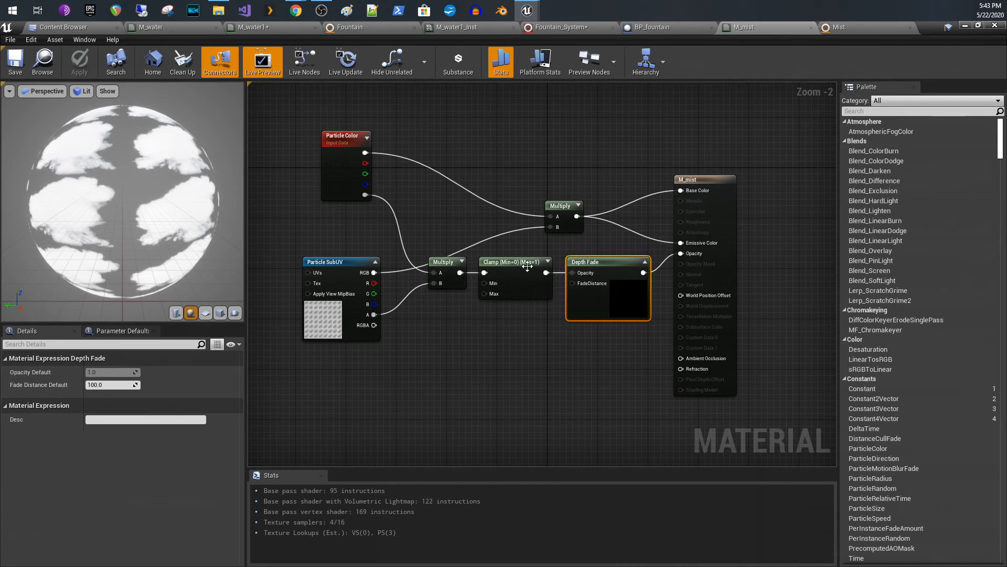
pyautogui.click(539, 247)
pyautogui.moveTo(538, 247); pyautogui.dragTo(582, 267)
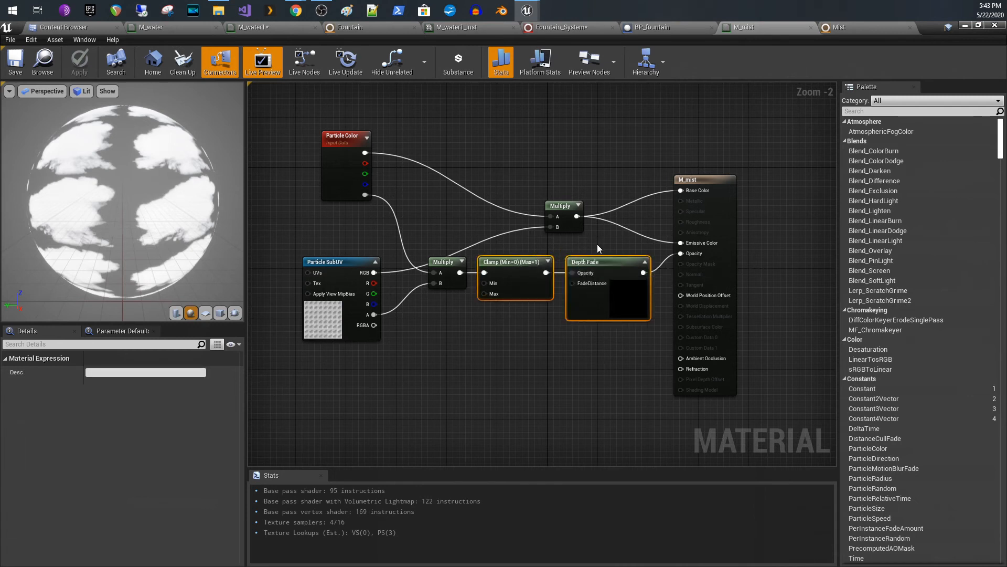
pyautogui.click(597, 244)
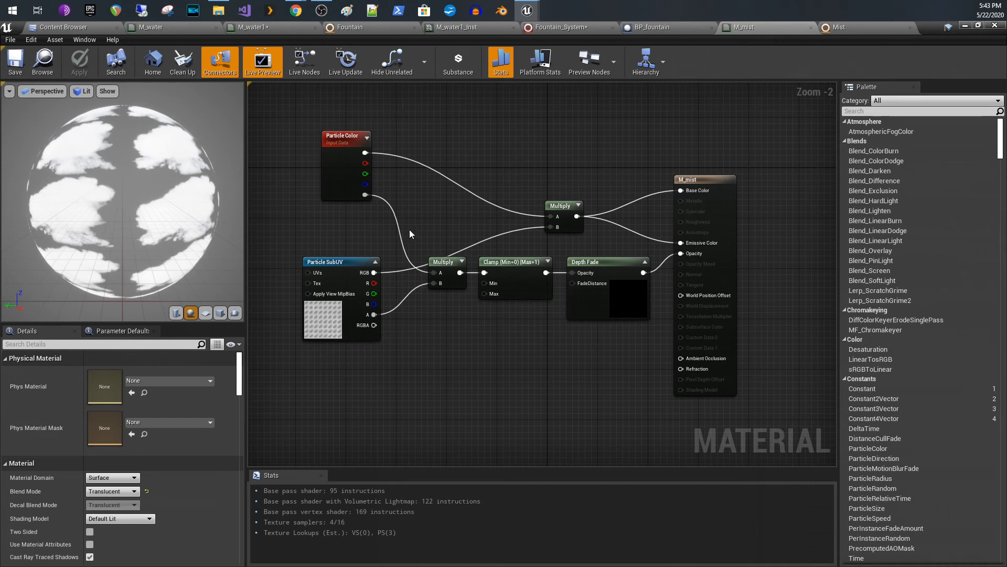
# Step: In the Mist emitter, find the option for setting a new or existing parameter directly among the addable Particle Update modules, without adding it
pyautogui.click(861, 27)
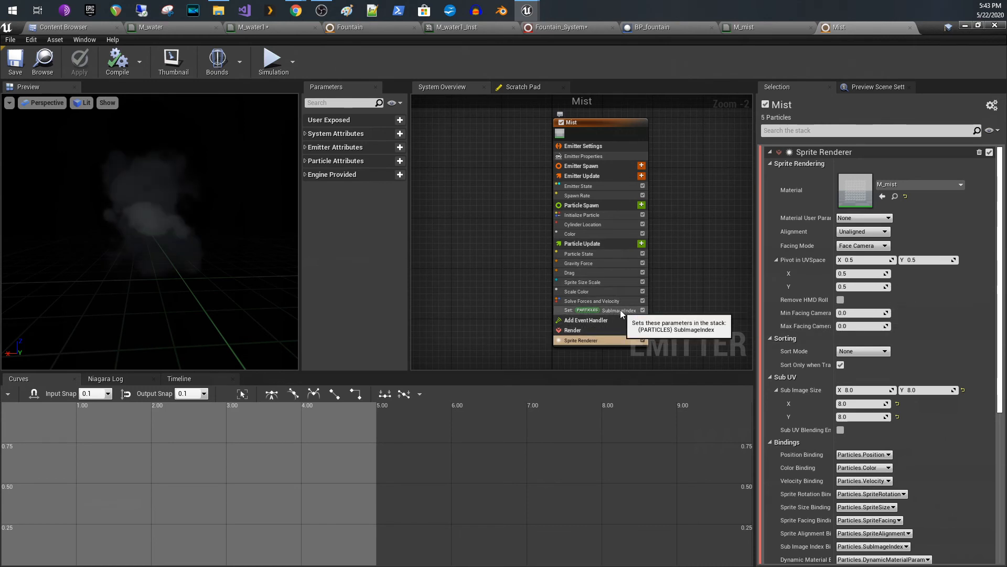
pyautogui.click(641, 243)
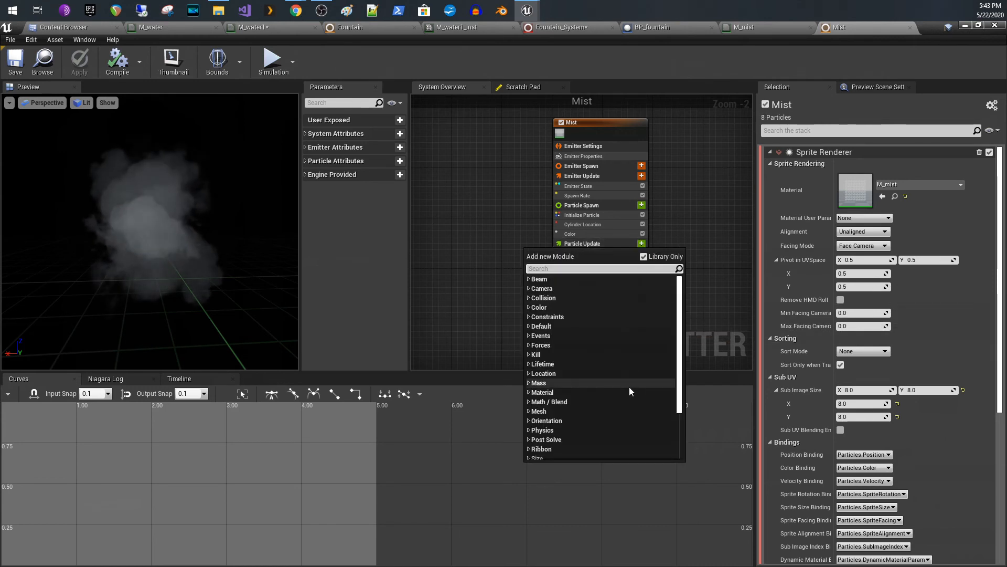
pyautogui.moveTo(681, 387); pyautogui.dragTo(680, 449)
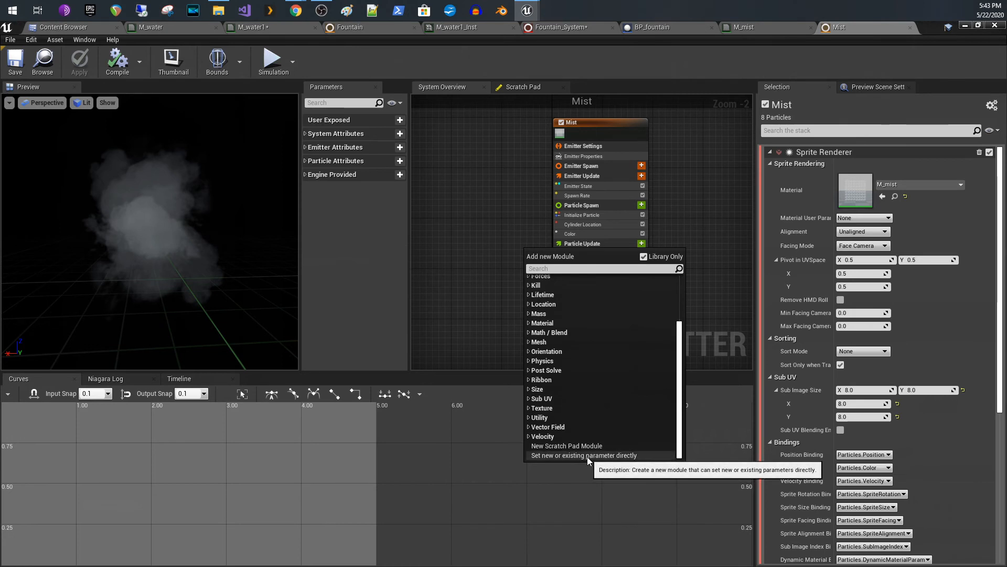
pyautogui.click(715, 324)
# Step: Examine the SubImageIndex module's float curve, curve index and curve scale, widening the name column to show the full parameter name
pyautogui.click(618, 313)
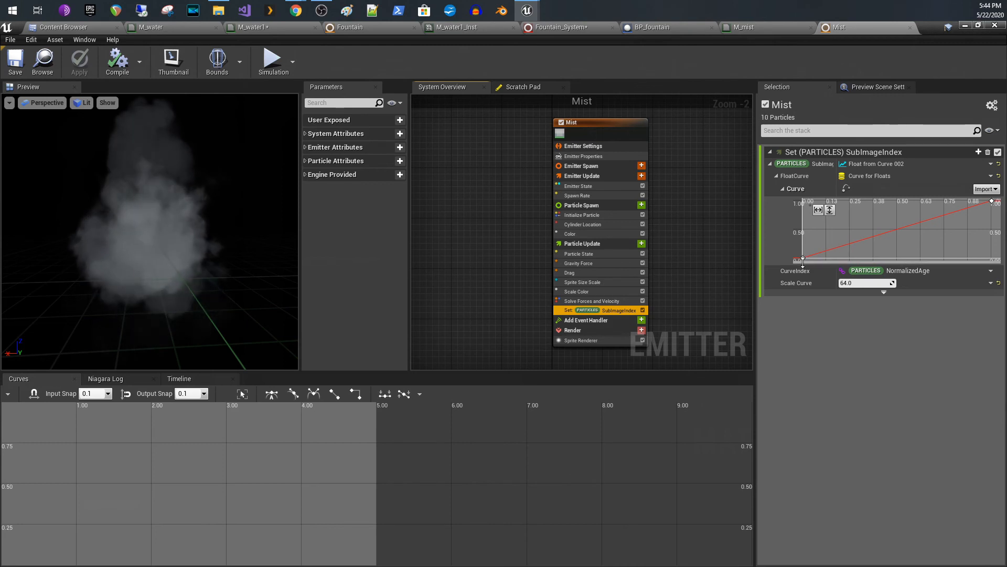
pyautogui.moveTo(805, 257)
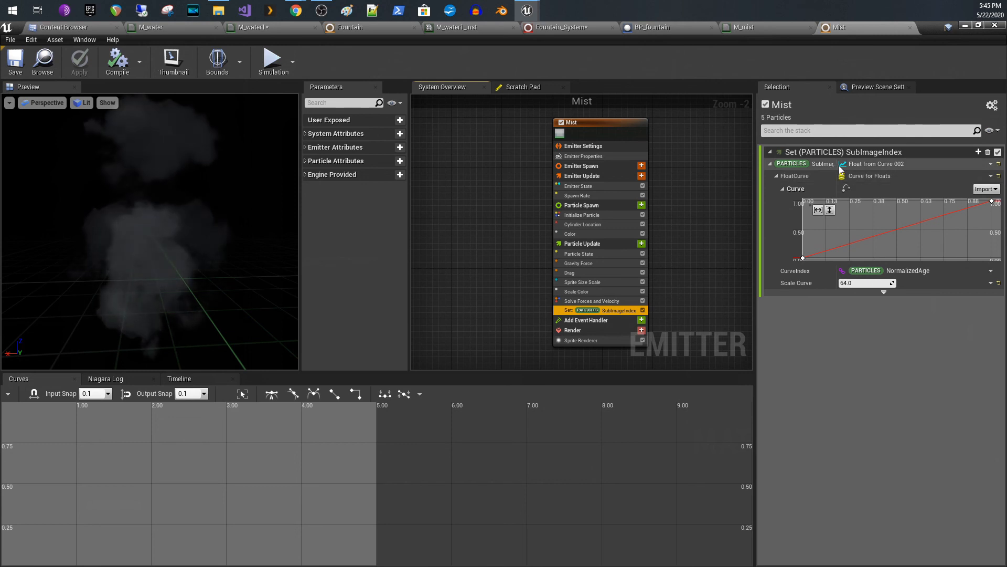
pyautogui.moveTo(835, 172); pyautogui.dragTo(865, 172)
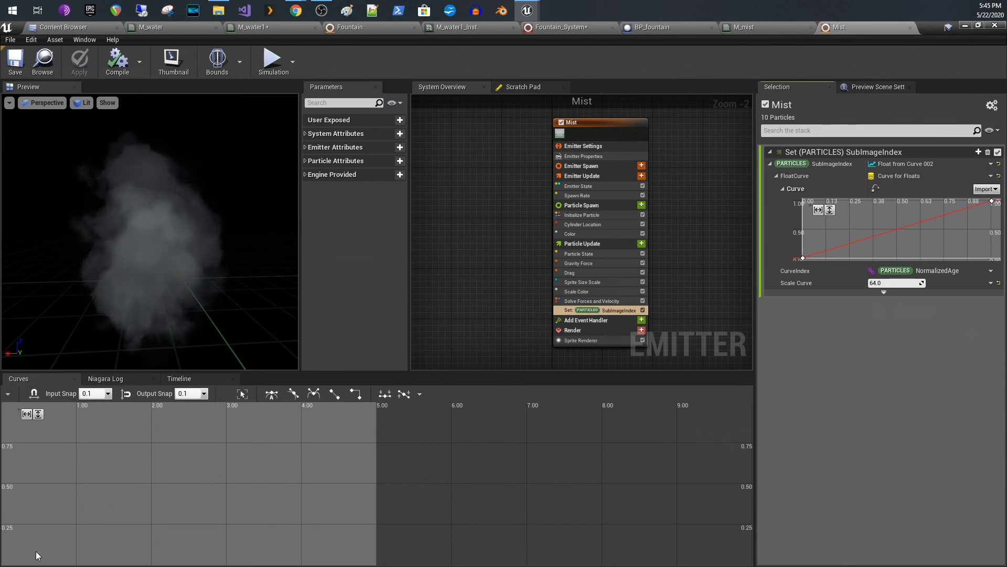
# Step: Review the Fountain and Mist emitters side by side in Fountain_System, viewing each one's settings
pyautogui.click(549, 26)
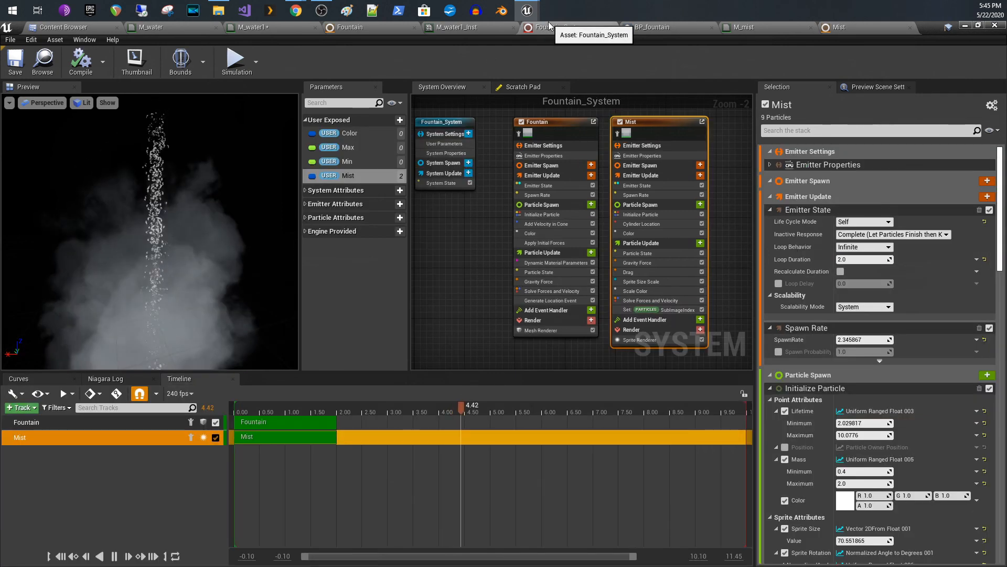
pyautogui.click(559, 124)
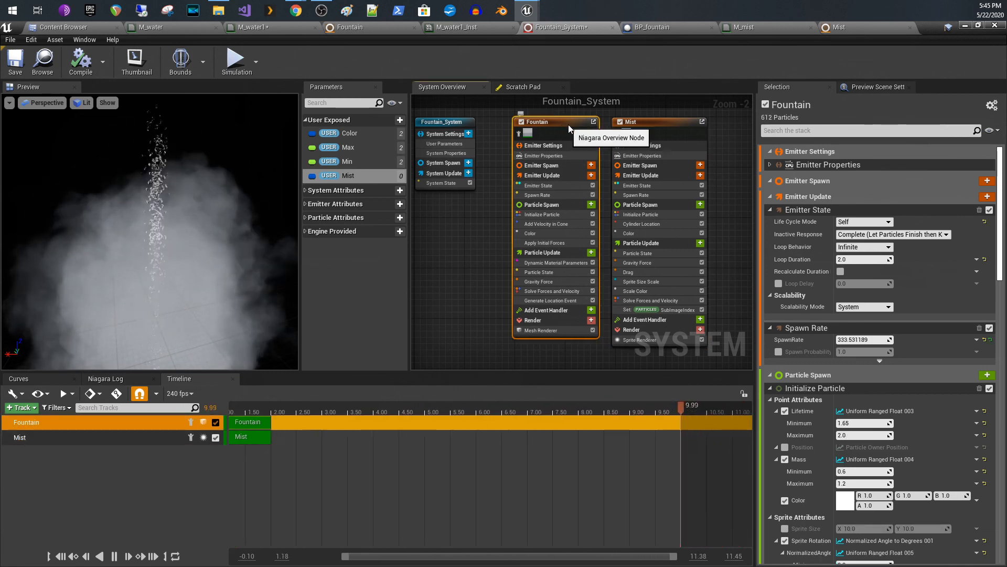
pyautogui.click(633, 125)
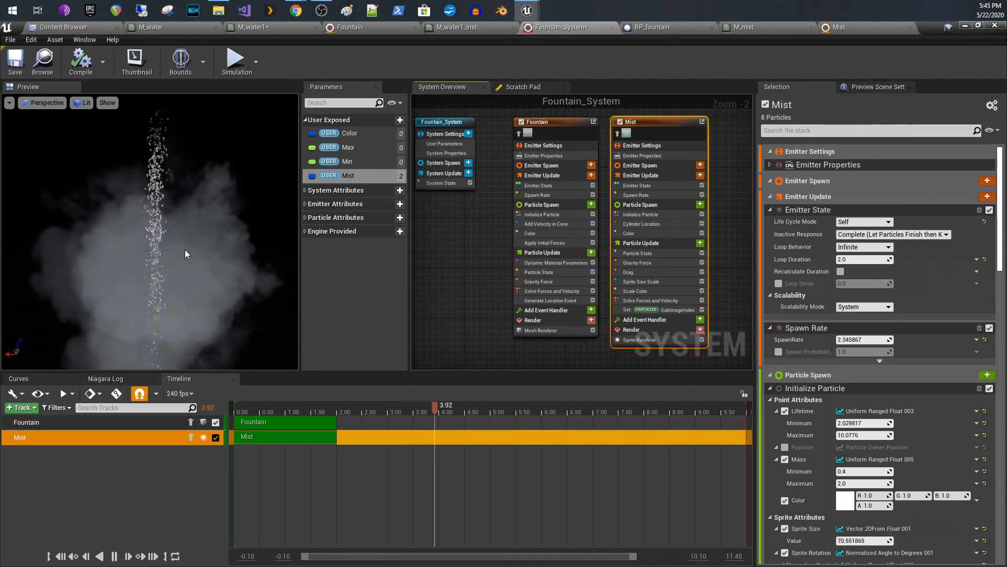